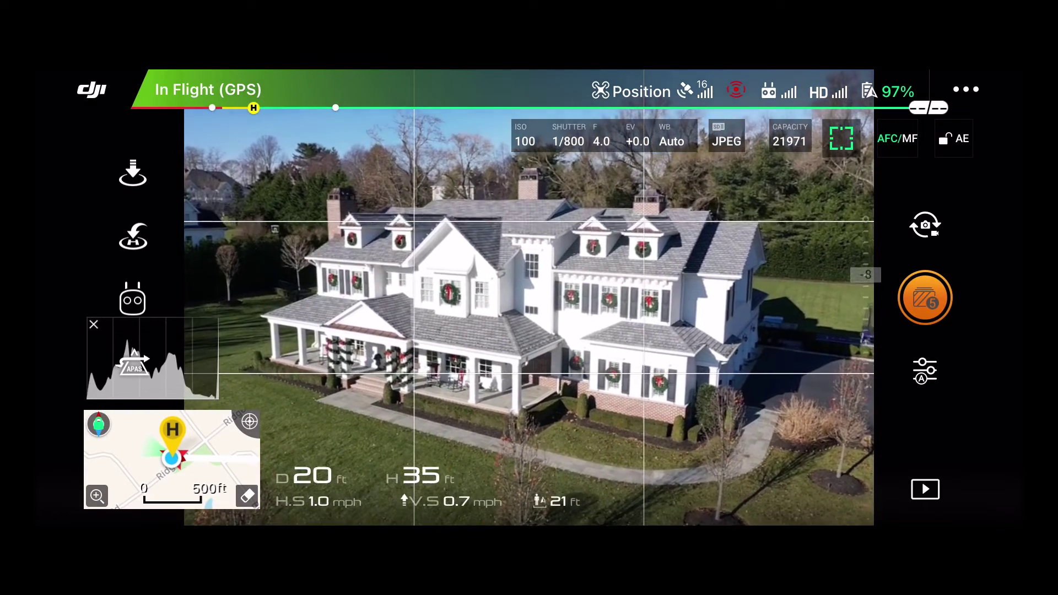
click(529, 297)
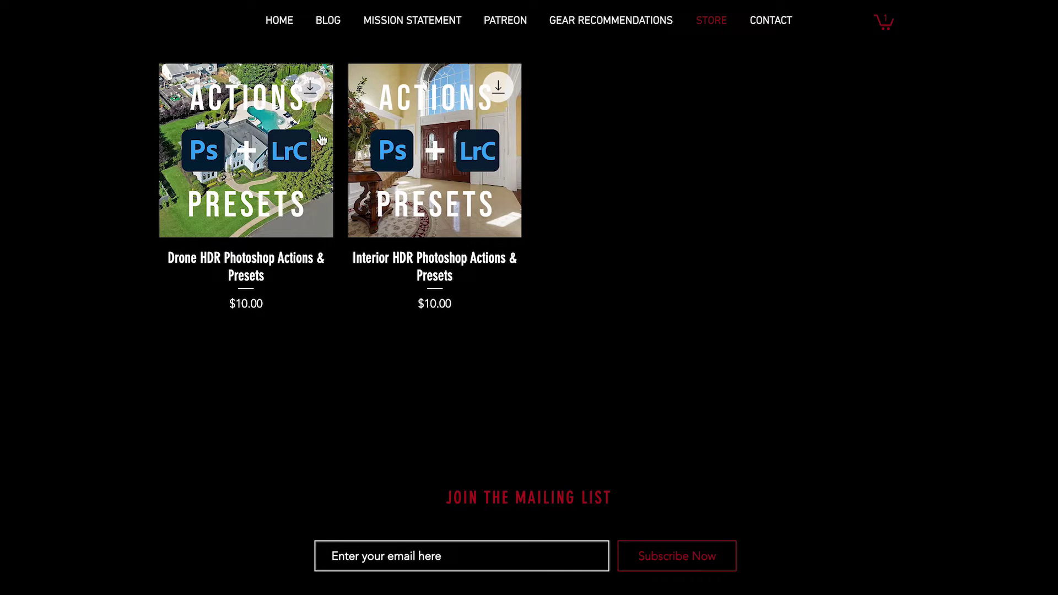
click(269, 189)
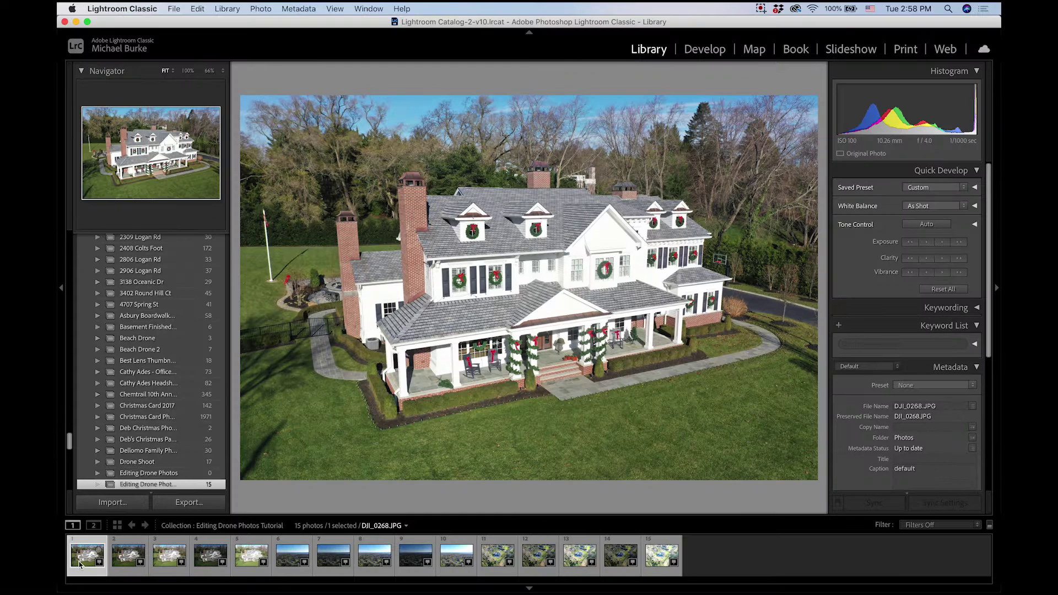
Step: Preview the coastal landscape and overhead property photos in the Editing Drone Photos Tutorial collection
click(292, 565)
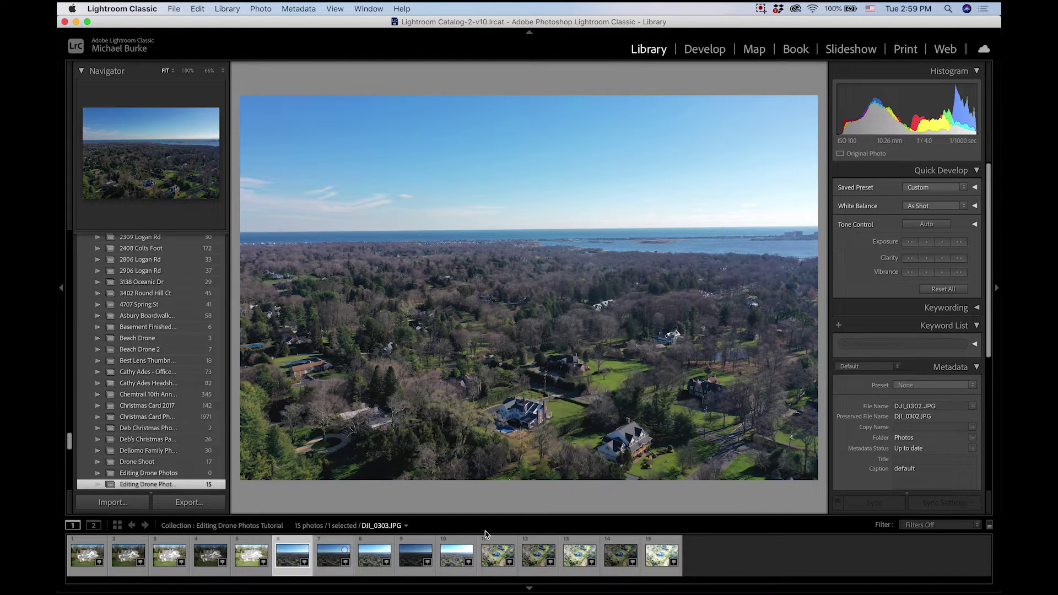
click(493, 556)
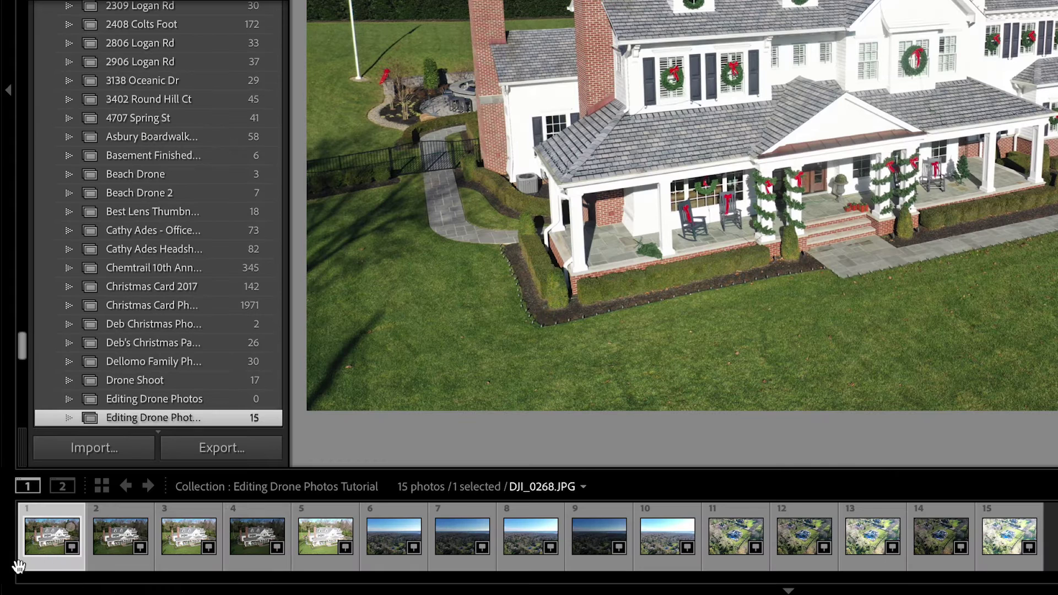
Step: Open the five bracketed house photos, DJI_0268.JPG to DJI_0272.JPG, as layers of one document in Photoshop
shift+click(249, 558)
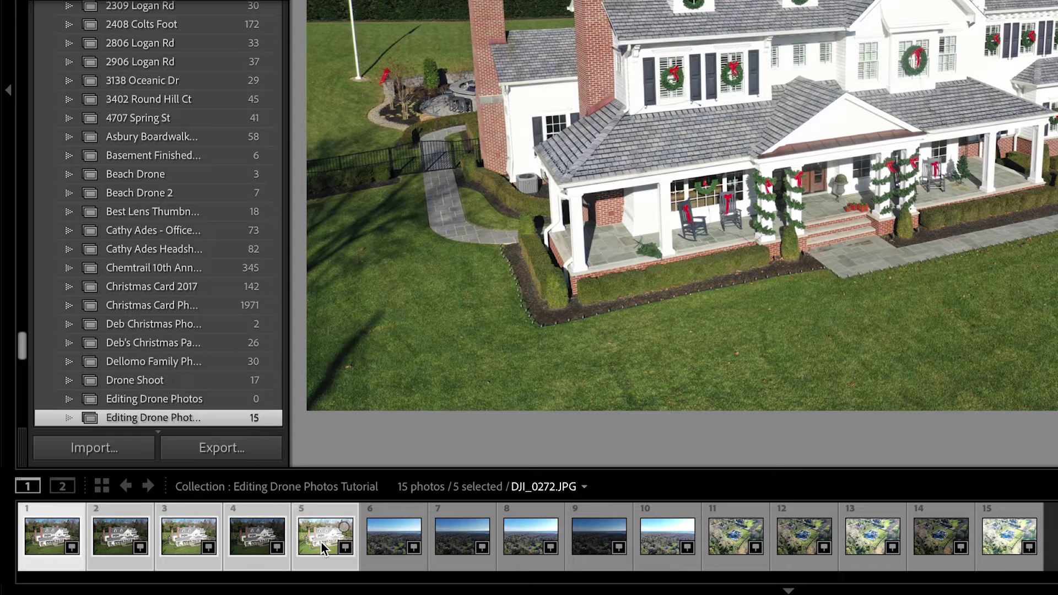
right_click(317, 547)
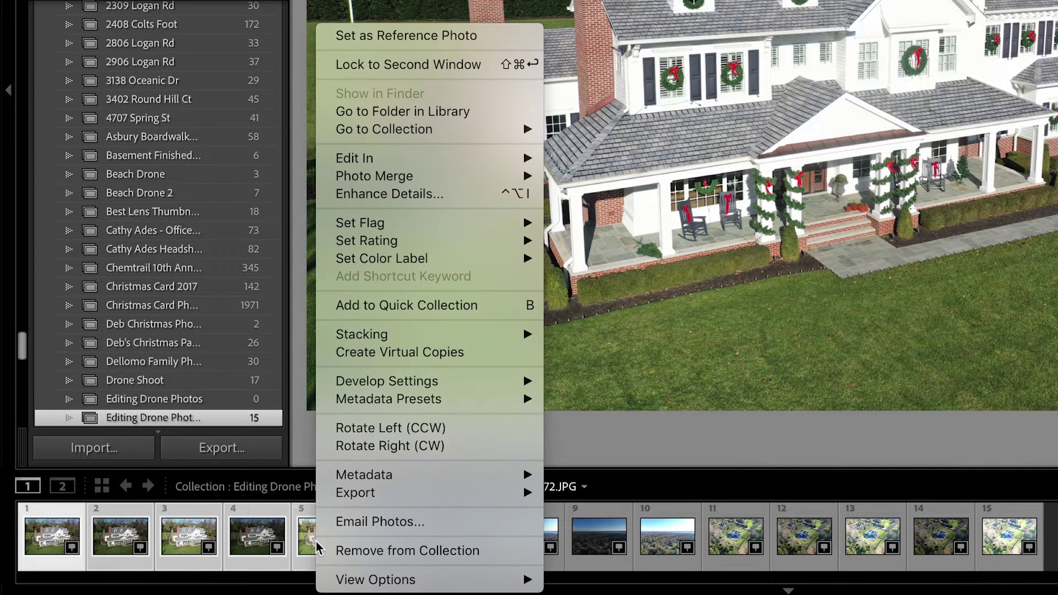
mouse_move(378, 158)
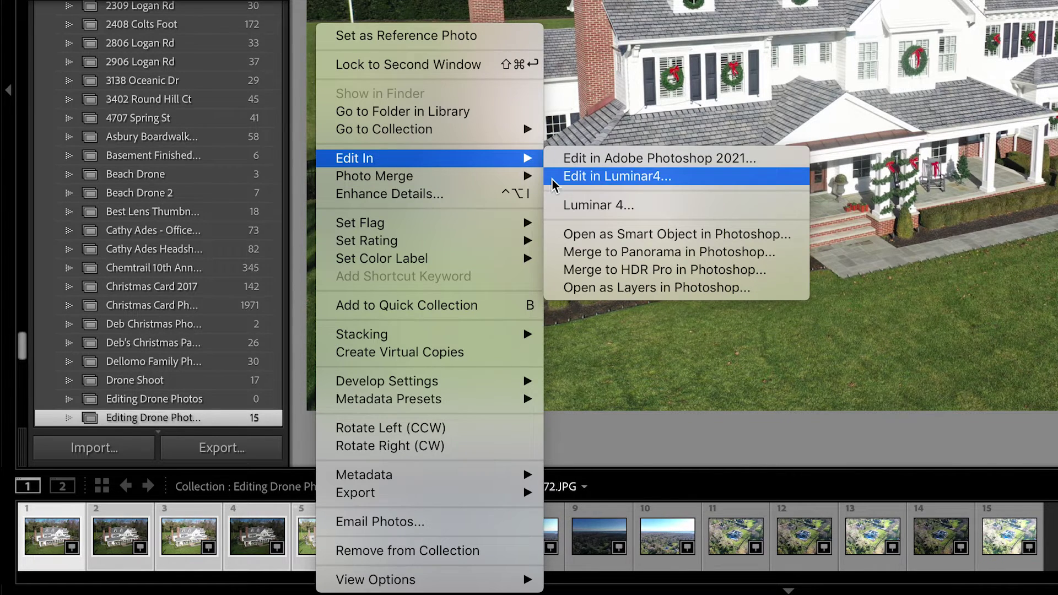
click(590, 287)
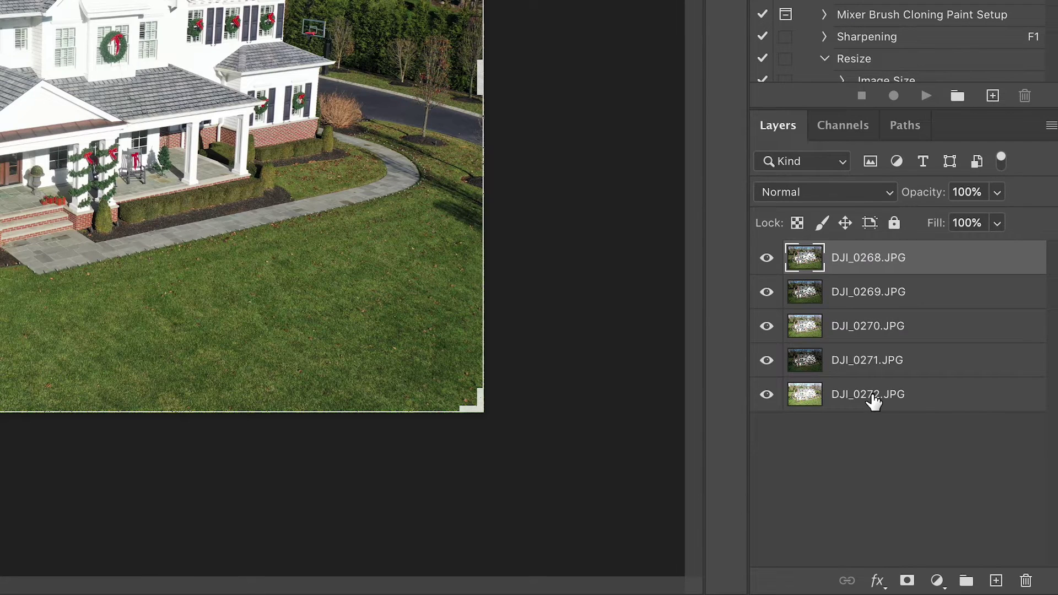
Step: Align all five exposure layers with the Auto Align Layers action from the HDR Real Estate Drone Photography set
shift+click(875, 401)
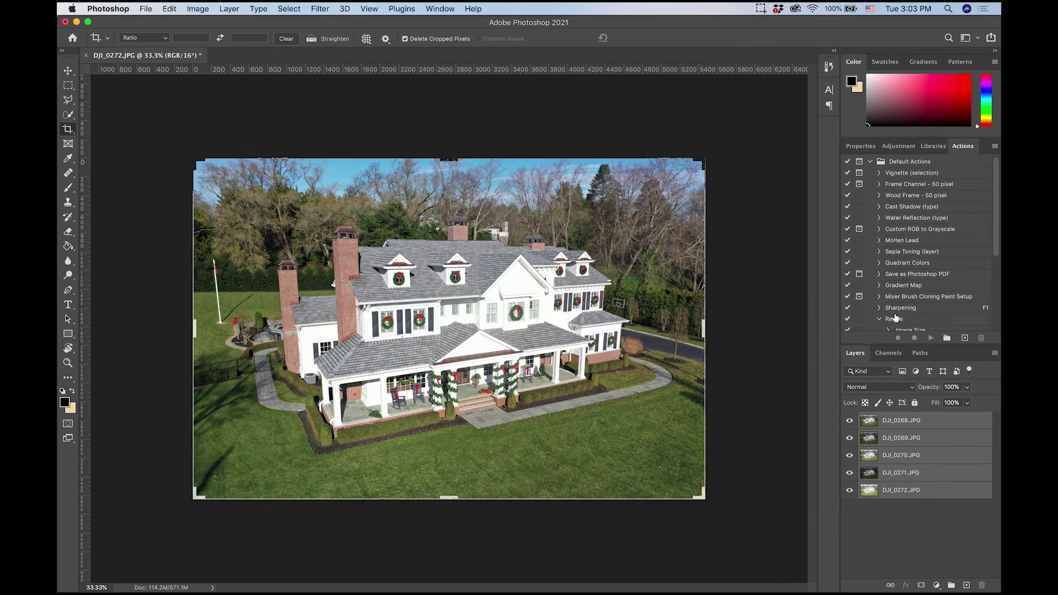
scroll(862, 52, up, 2)
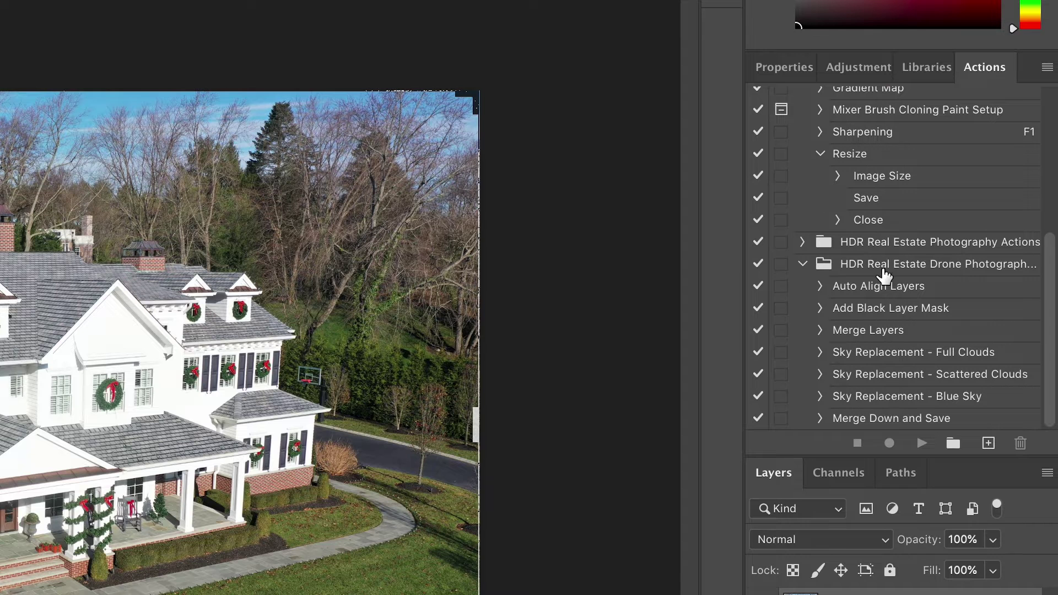
click(874, 272)
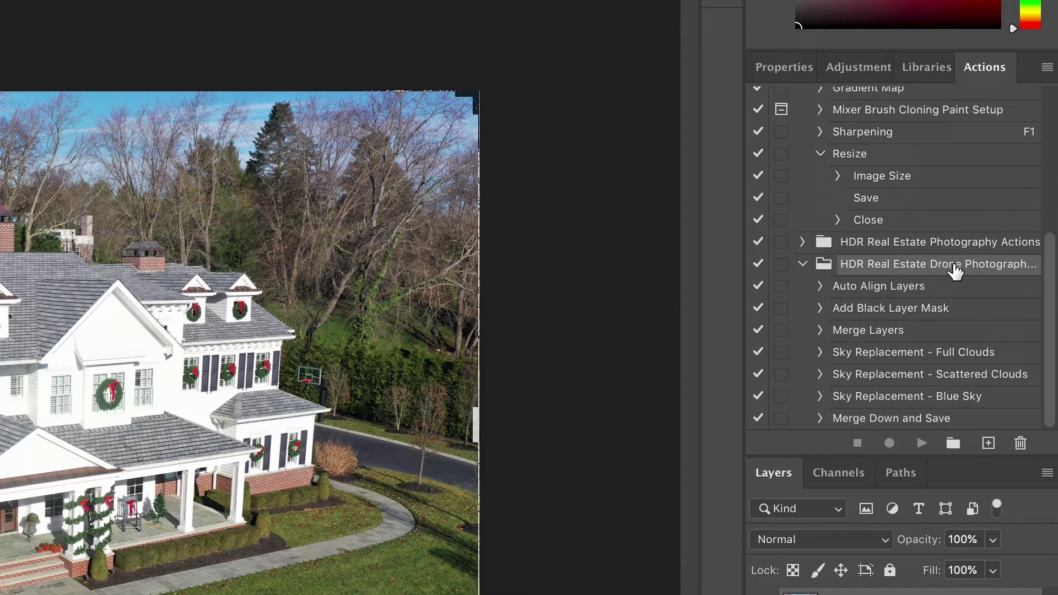
click(878, 287)
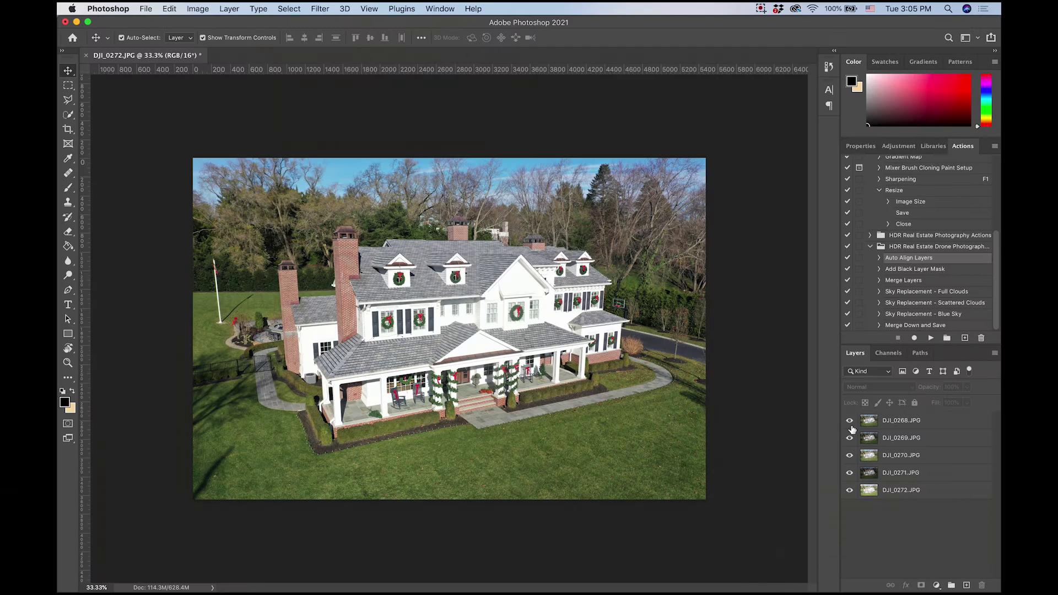
Step: Compare the bracketed exposures by hiding the layers one after another from DJI_0268.JPG down, and show them again
click(877, 422)
click(849, 421)
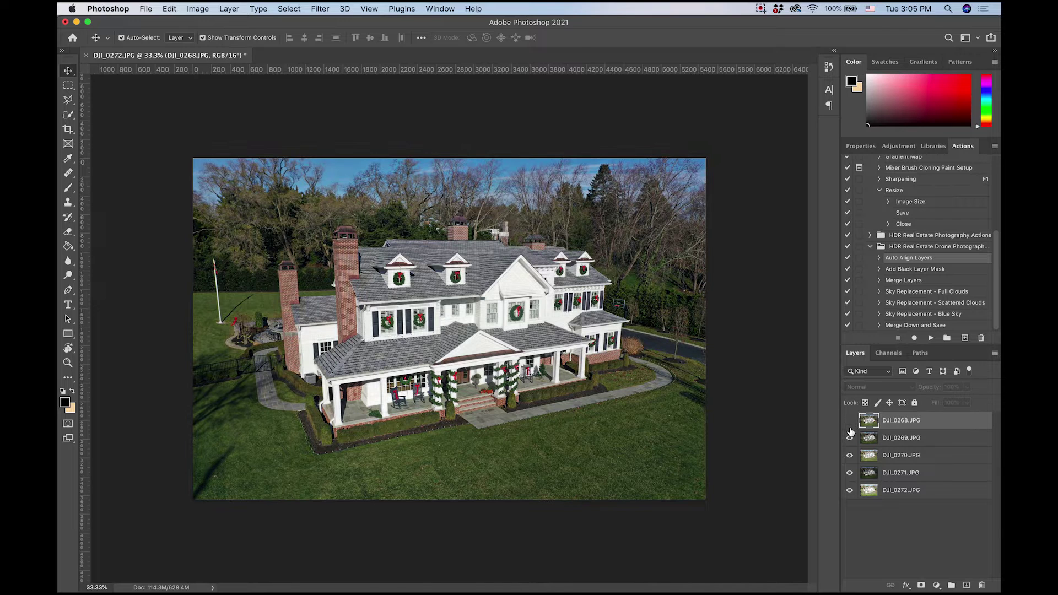
click(849, 438)
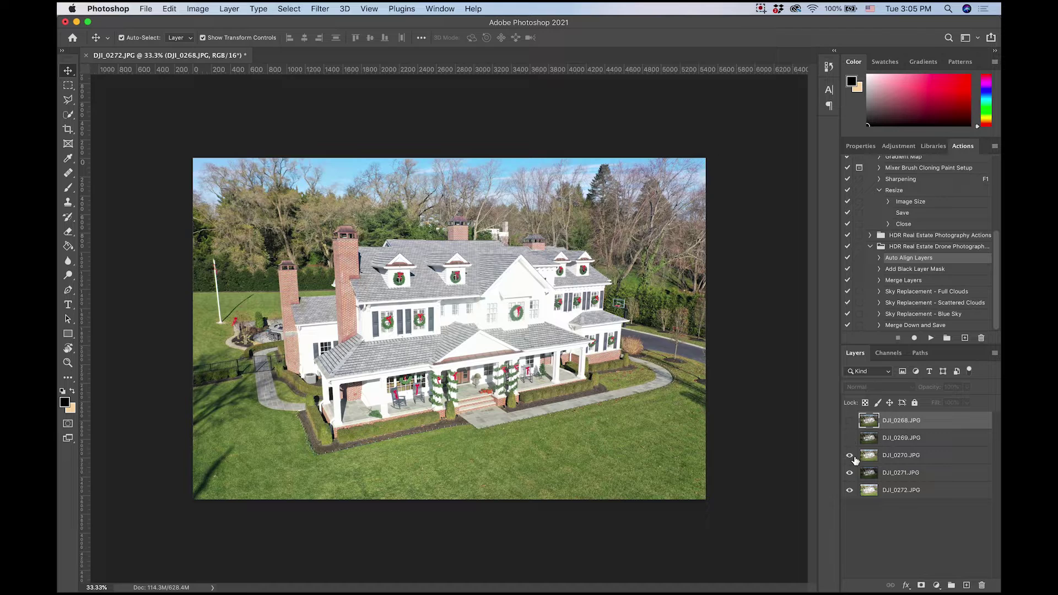
click(853, 459)
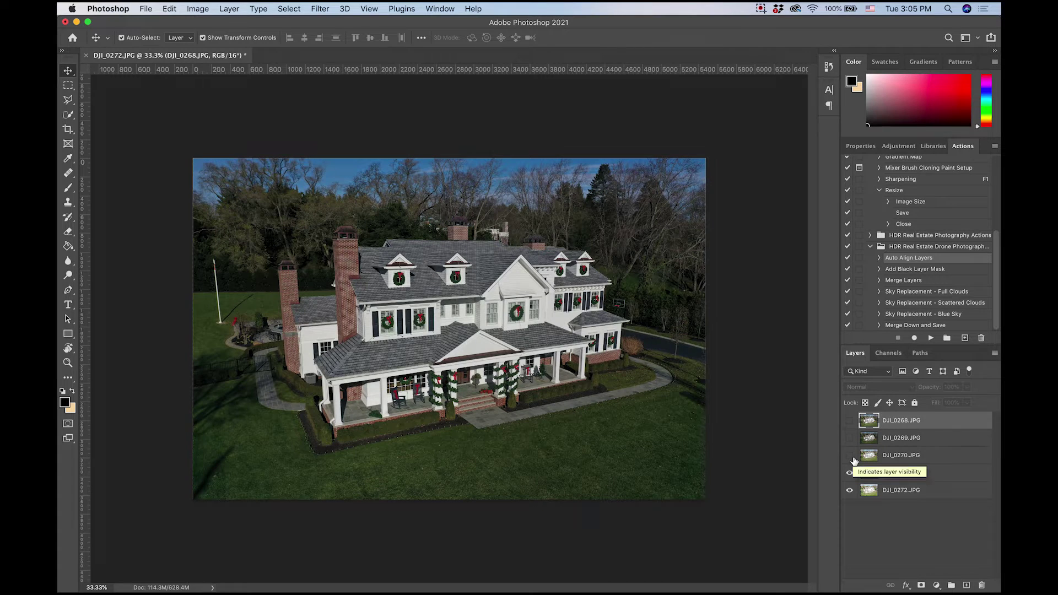
click(850, 475)
click(849, 421)
click(850, 438)
click(850, 455)
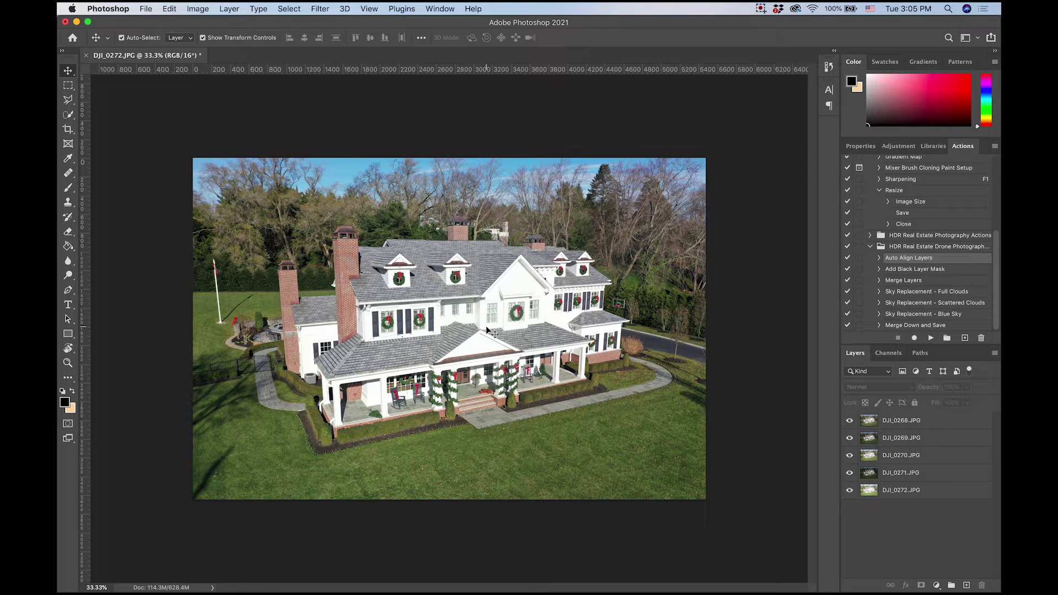
Step: Move the DJI_0269.JPG layer to the top of the stack and hide it to compare the highlights on the white gable
click(875, 440)
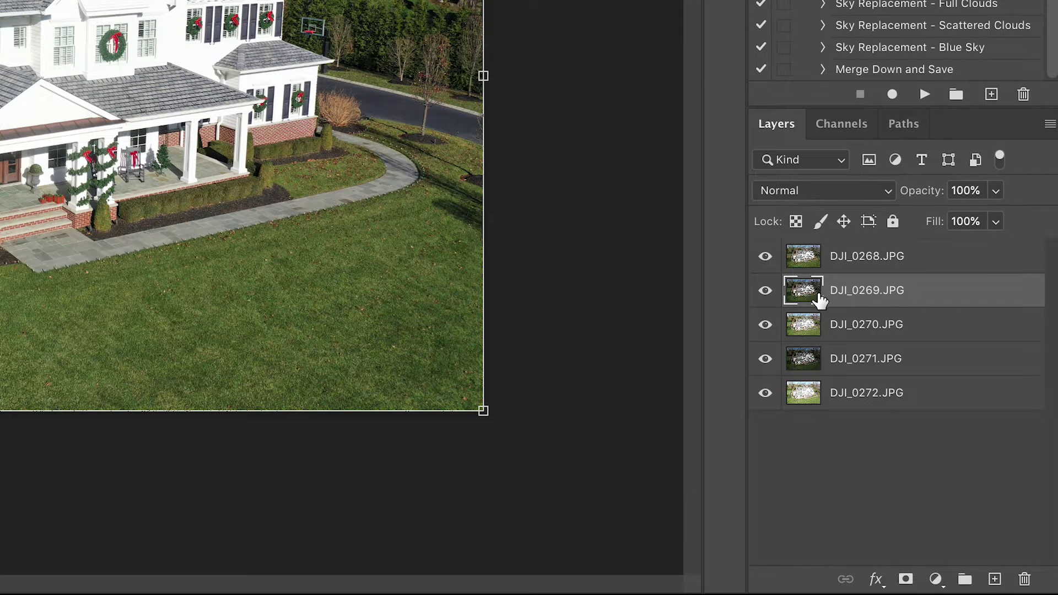
drag(814, 297, 805, 259)
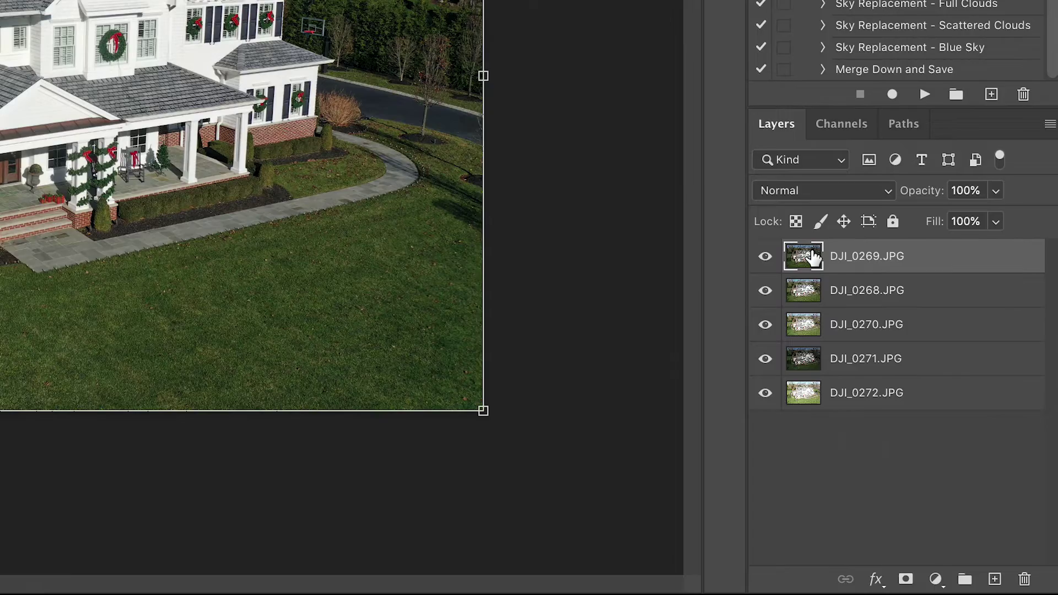
key(z)
drag(514, 317, 571, 250)
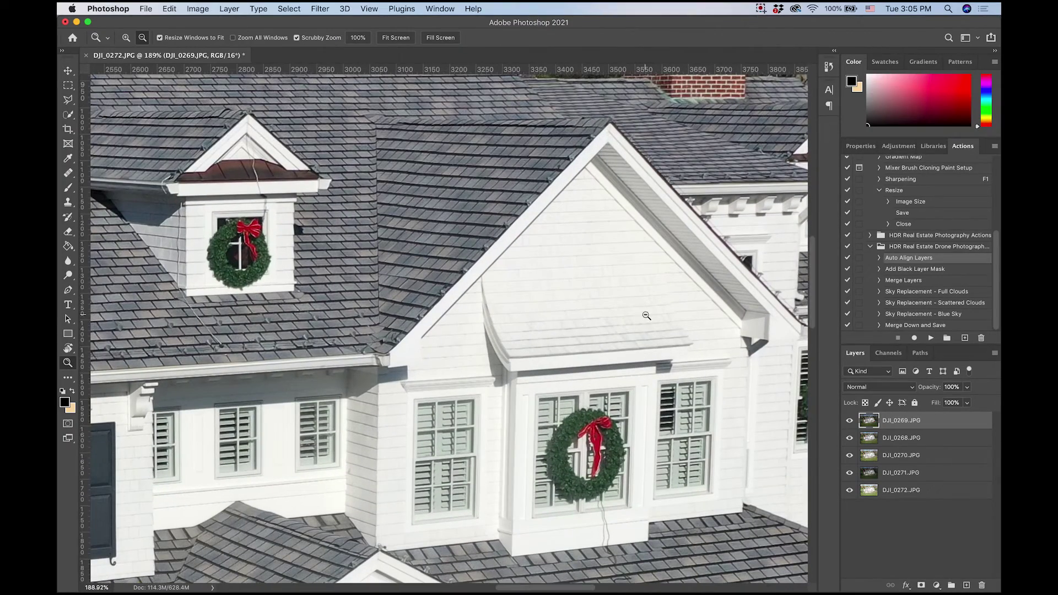
click(849, 420)
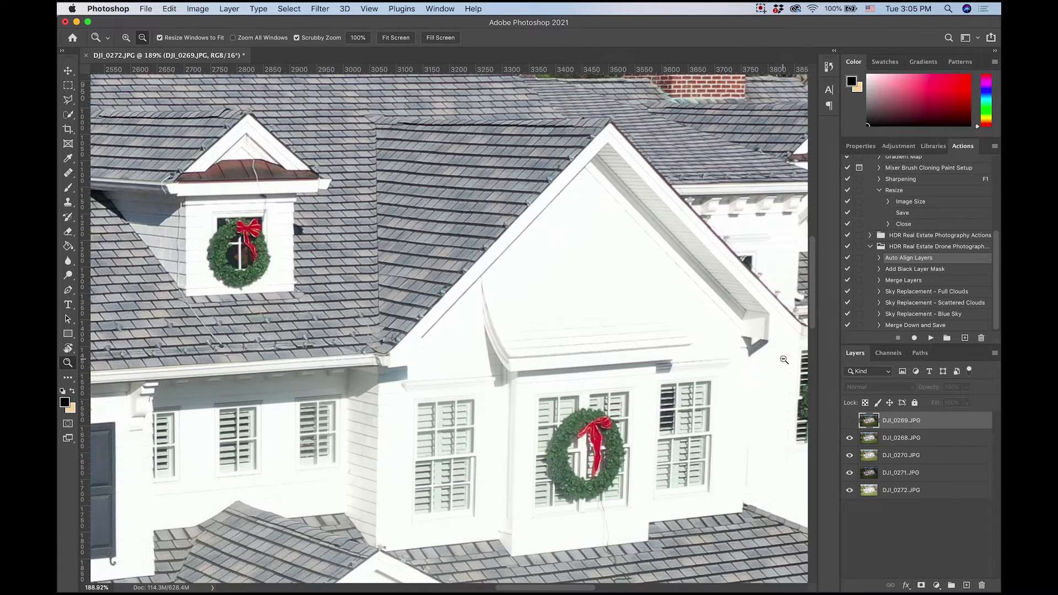
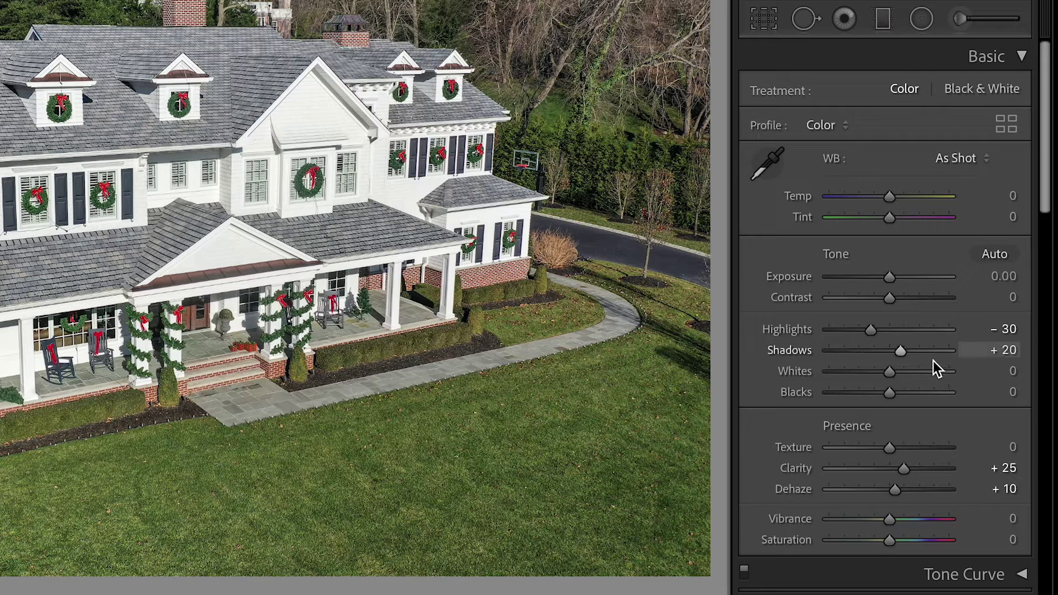
Step: Review the Basic and Detail develop settings of the finished house photo in Lightroom
scroll(928, 420, down, 5)
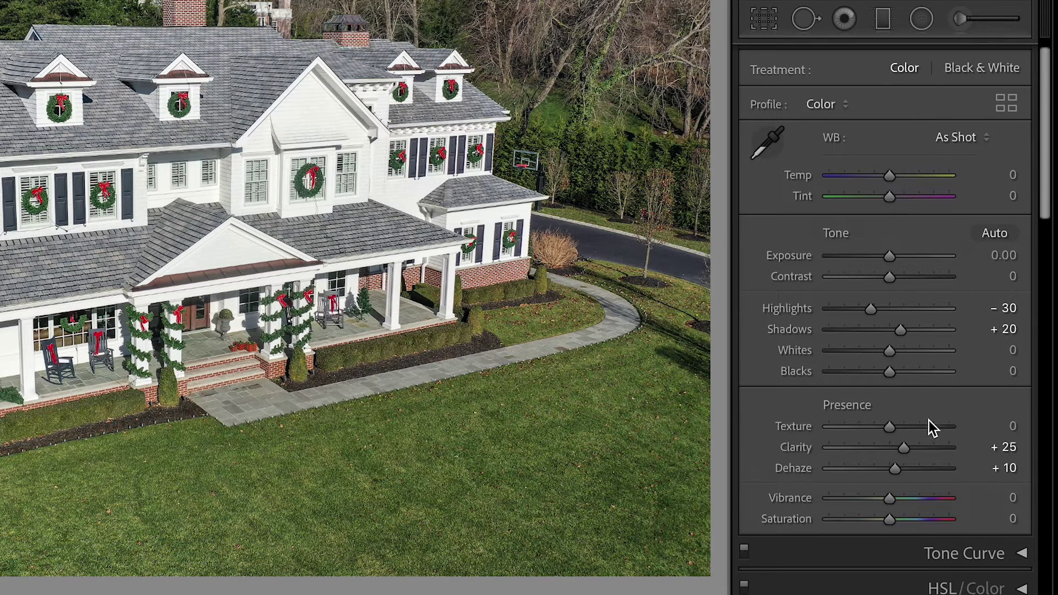
scroll(815, 395, down, 6)
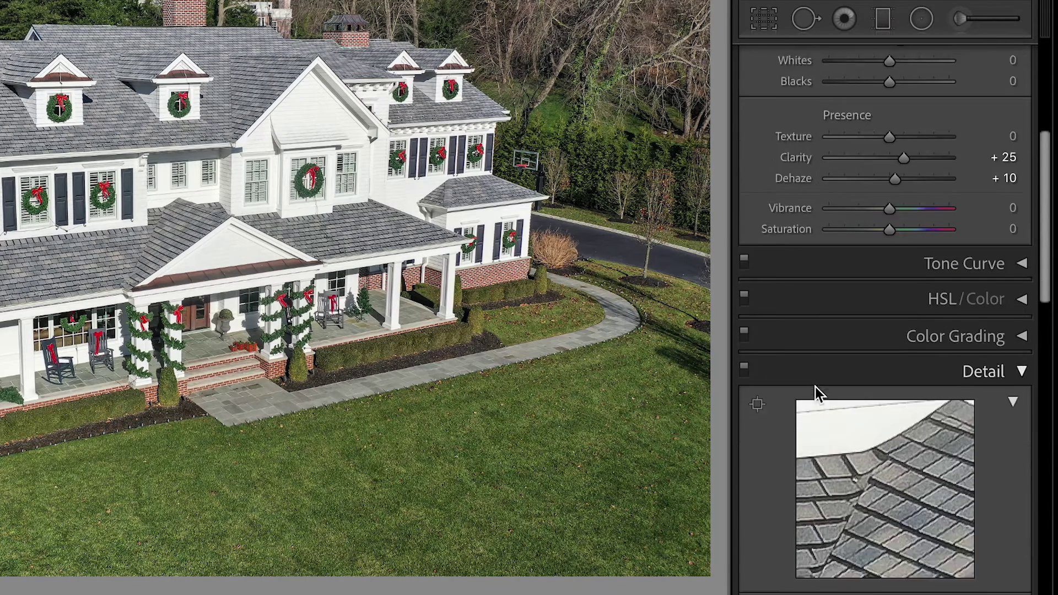
scroll(940, 511, up, 7)
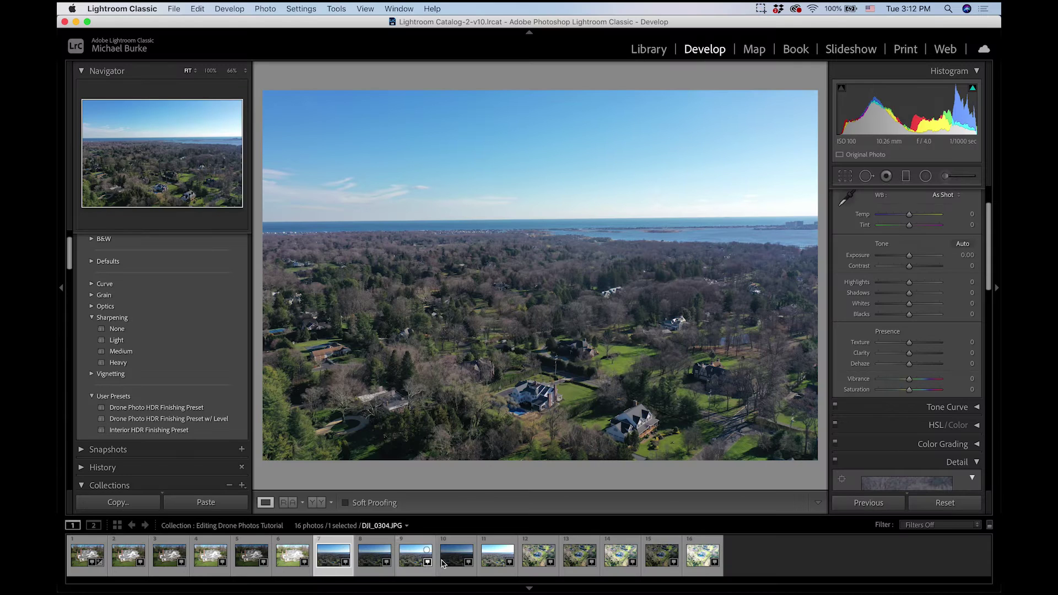
Step: Open the five bracketed coastal photos, DJI_0302.JPG to DJI_0306.JPG, as layers of one document in Photoshop
shift+click(501, 563)
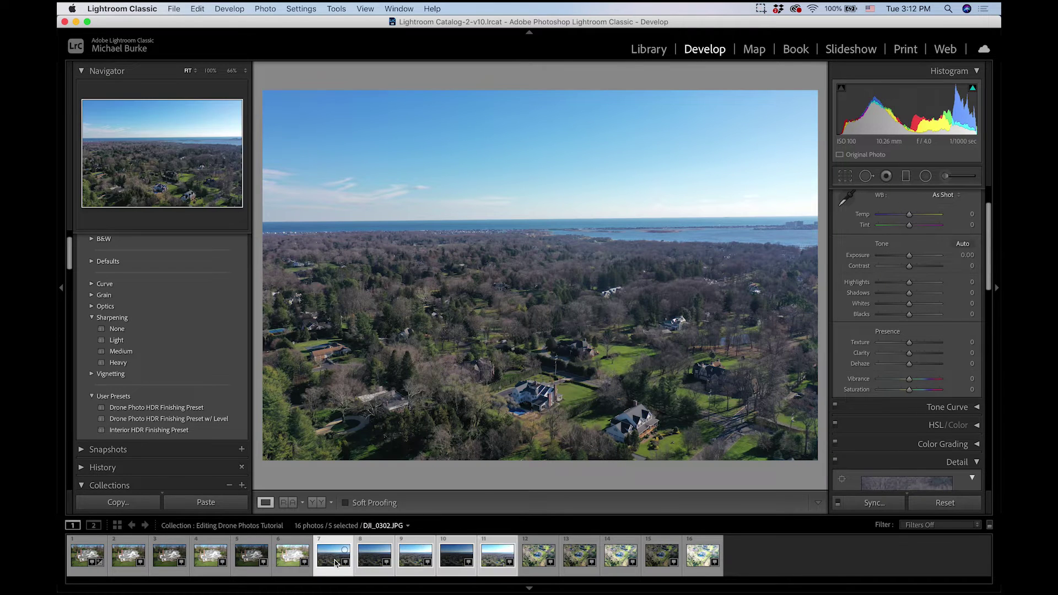
right_click(334, 563)
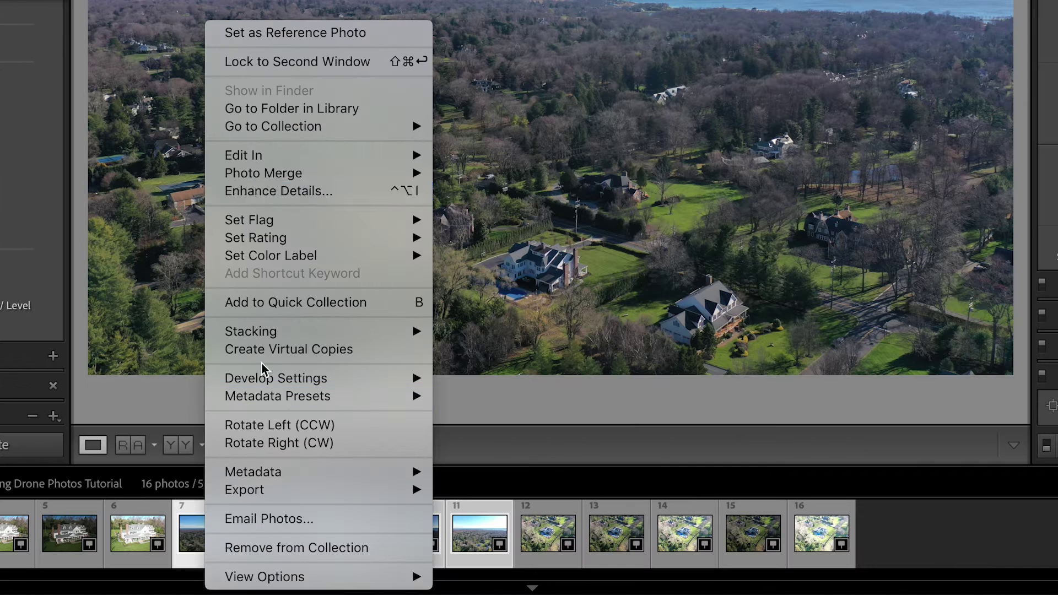
mouse_move(386, 331)
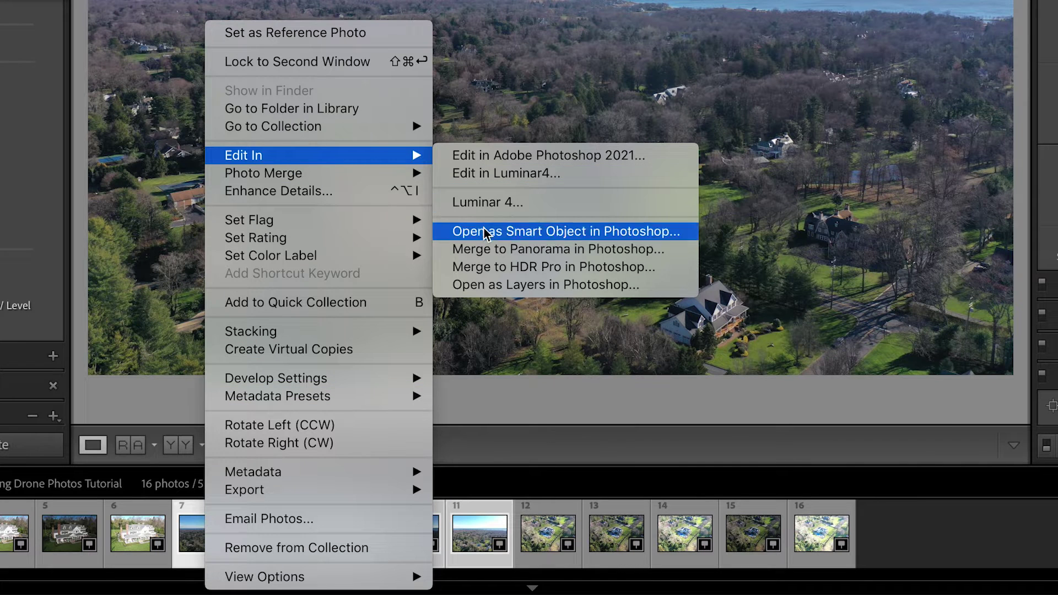
click(493, 284)
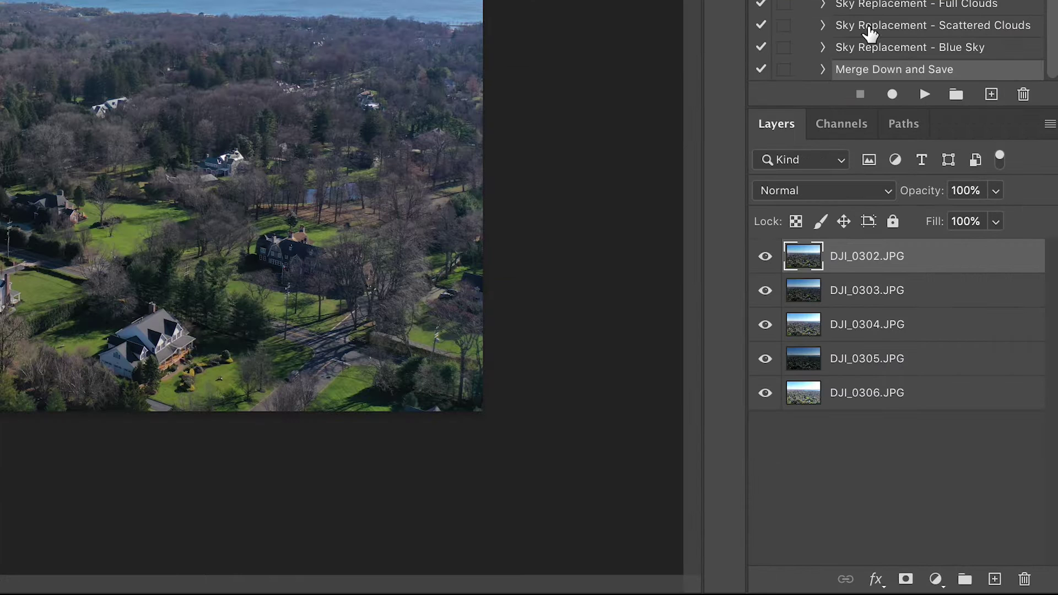
Step: Align all five coastal exposure layers with the Auto Align Layers action, and deselect the layers
shift+click(851, 406)
click(866, 325)
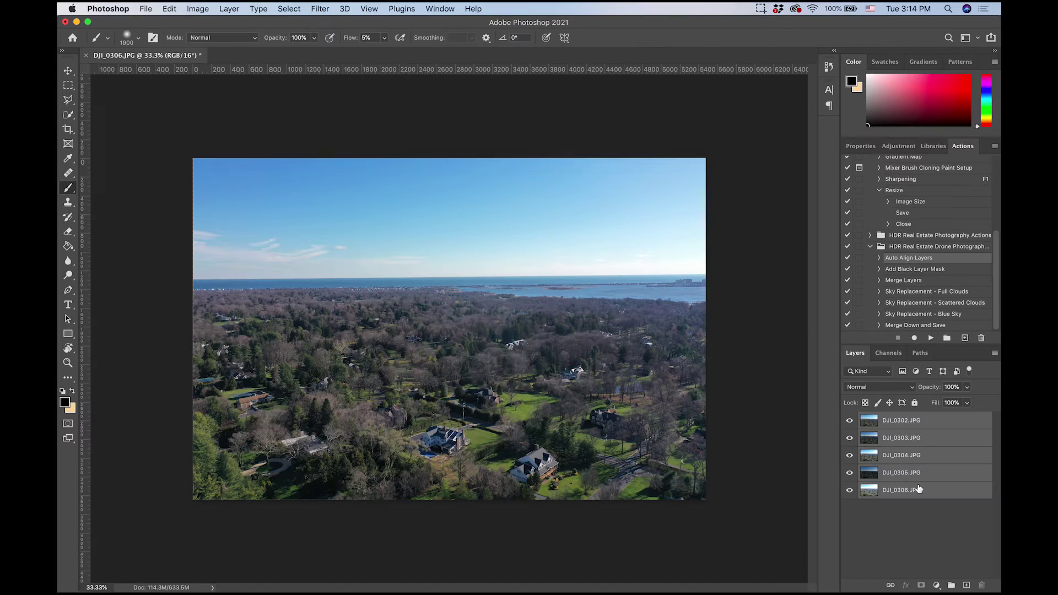
click(912, 522)
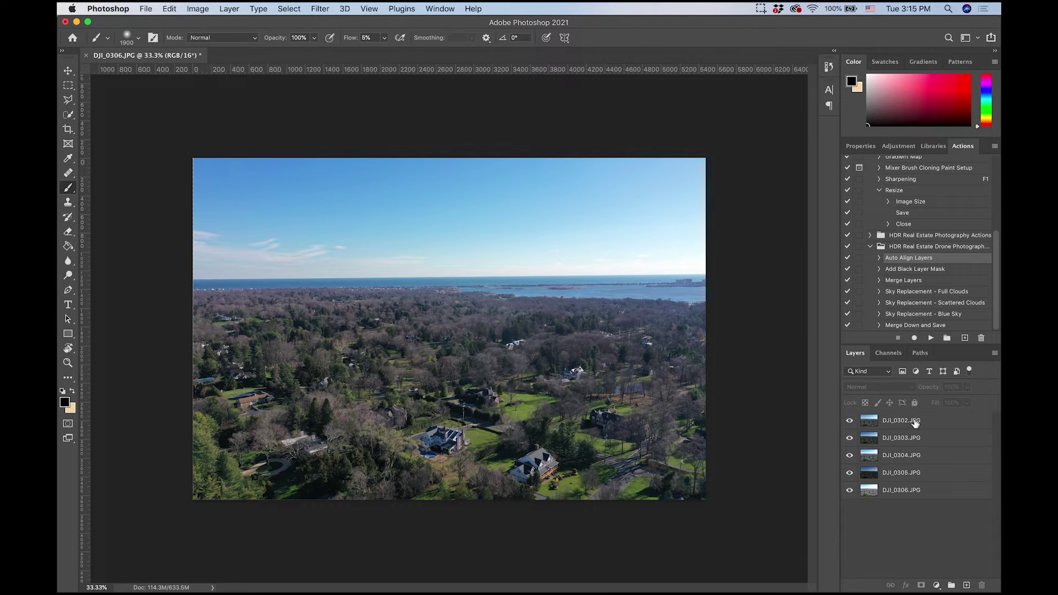
Step: Compare the DJI_0303.JPG and DJI_0302.JPG exposures by toggling the visibility of their layers
click(886, 438)
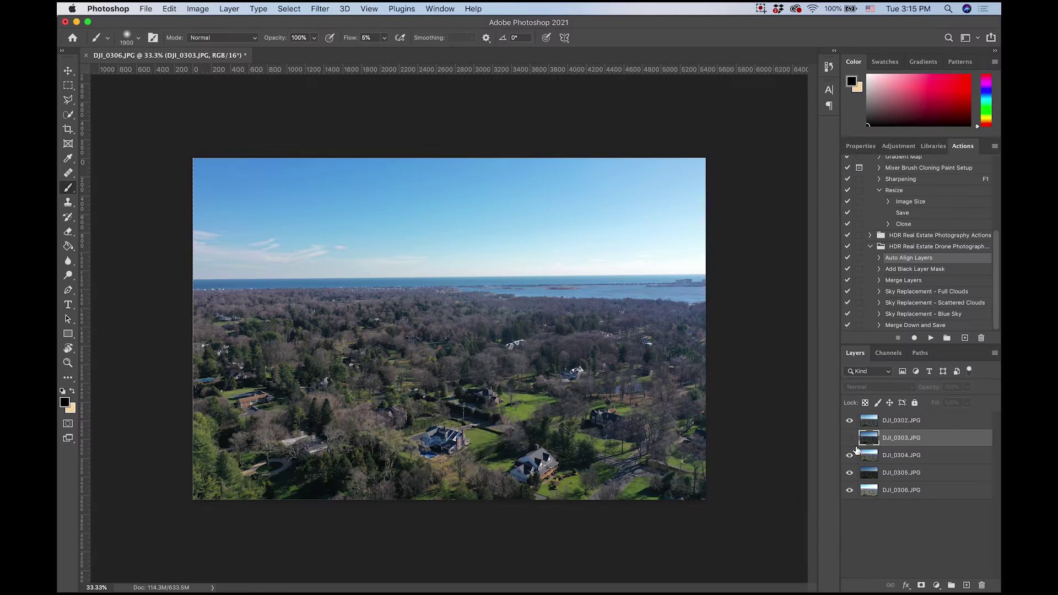
click(884, 421)
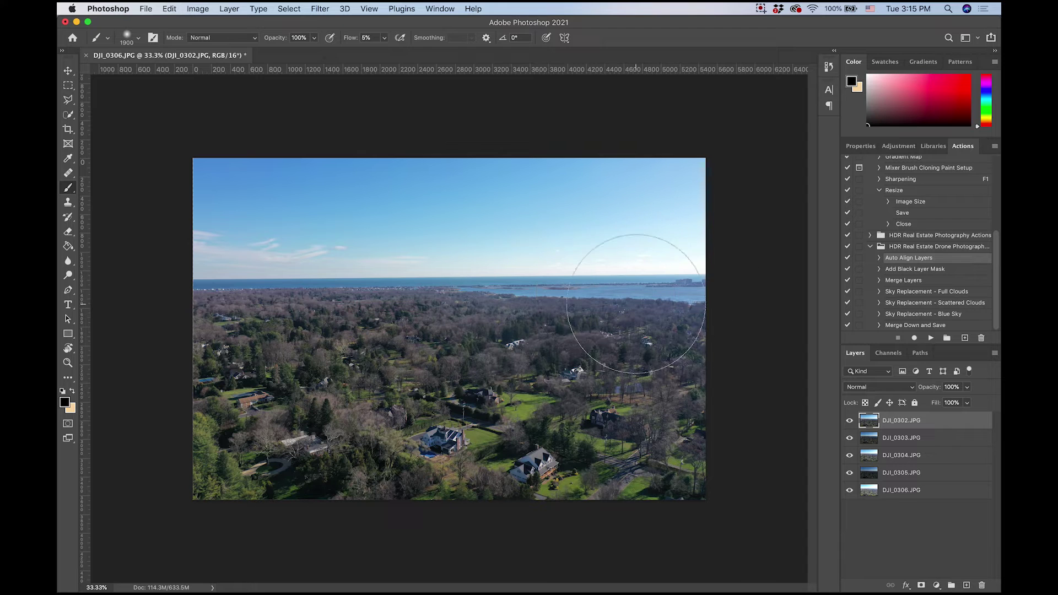
click(849, 421)
click(849, 422)
Step: Move the DJI_0303.JPG layer to the top of the stack and mask it with the Add Black Layer Mask action
drag(879, 441, 869, 418)
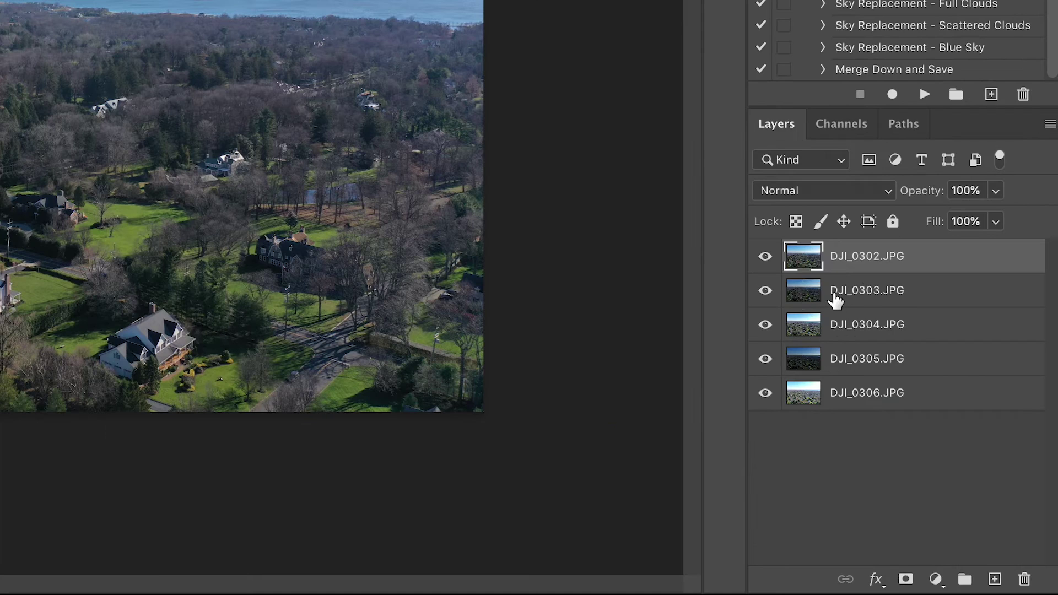
drag(805, 249, 803, 252)
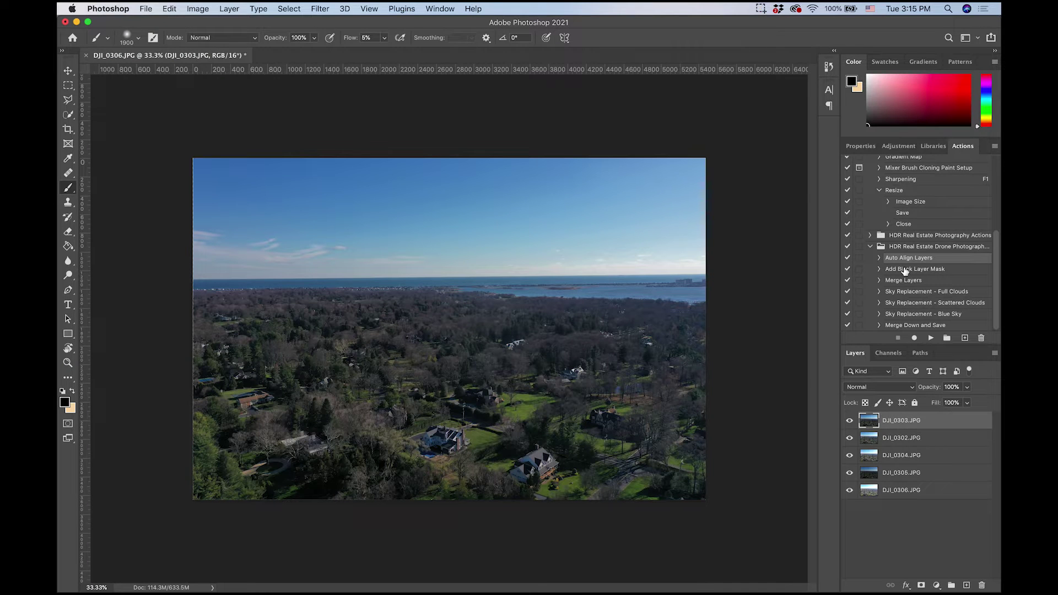
click(909, 270)
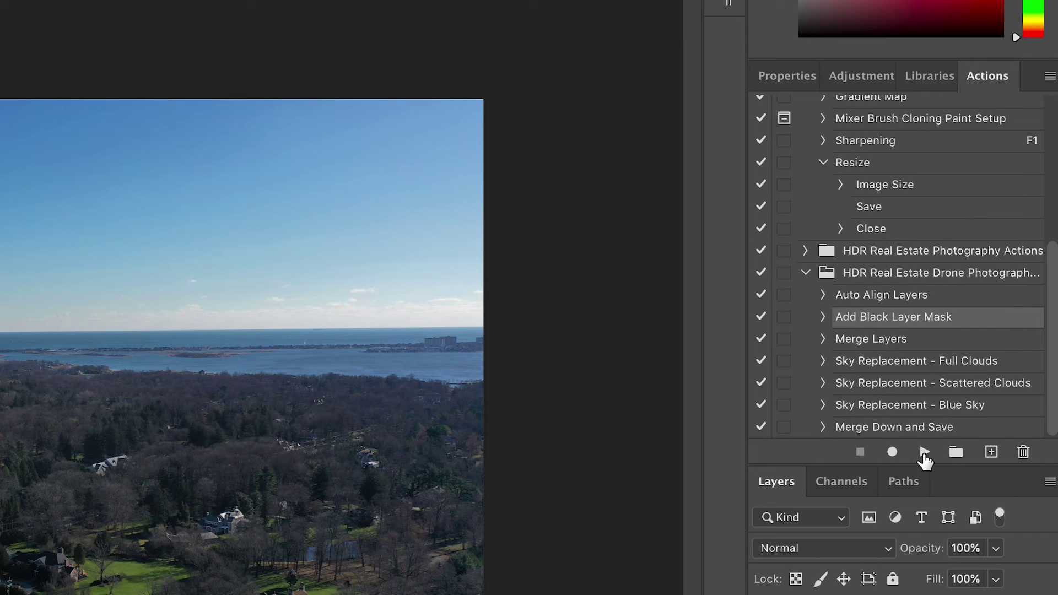
click(924, 453)
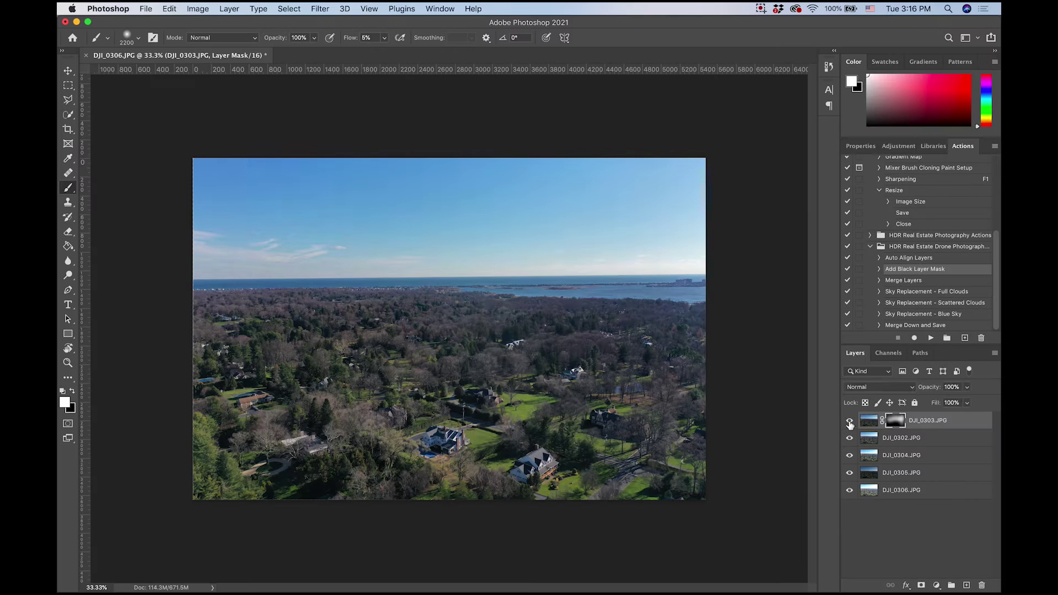
Step: Compare the blend with and without the masked DJI_0303.JPG exposure by toggling that layer's visibility
click(849, 423)
click(850, 422)
click(849, 422)
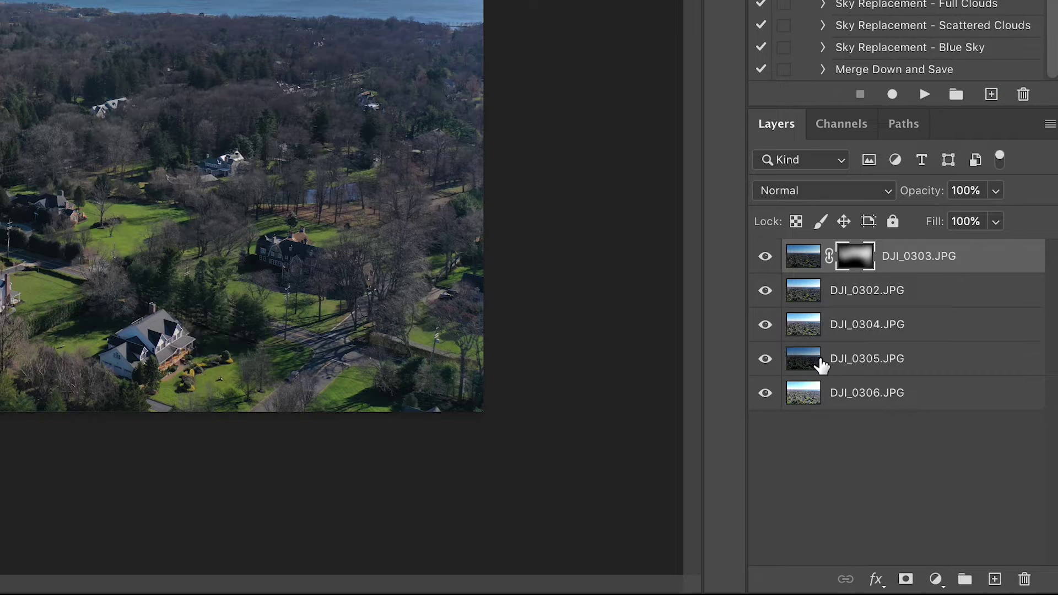
Step: Move the DJI_0305.JPG layer to the top and merge DJI_0303.JPG with DJI_0302.JPG using the Merge Layers action
drag(876, 474, 878, 423)
drag(821, 264, 820, 243)
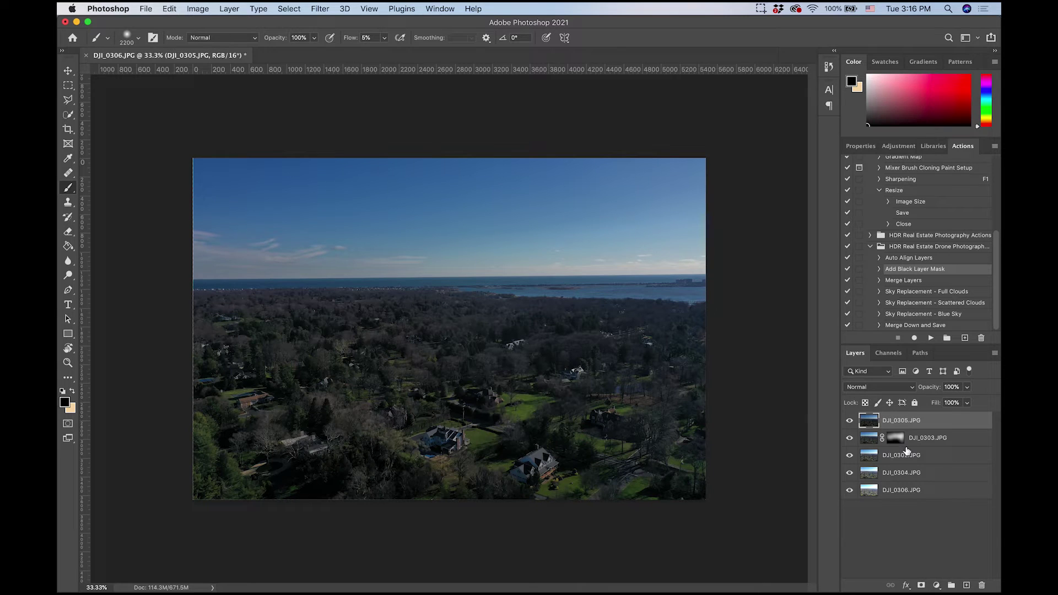
drag(899, 437, 899, 455)
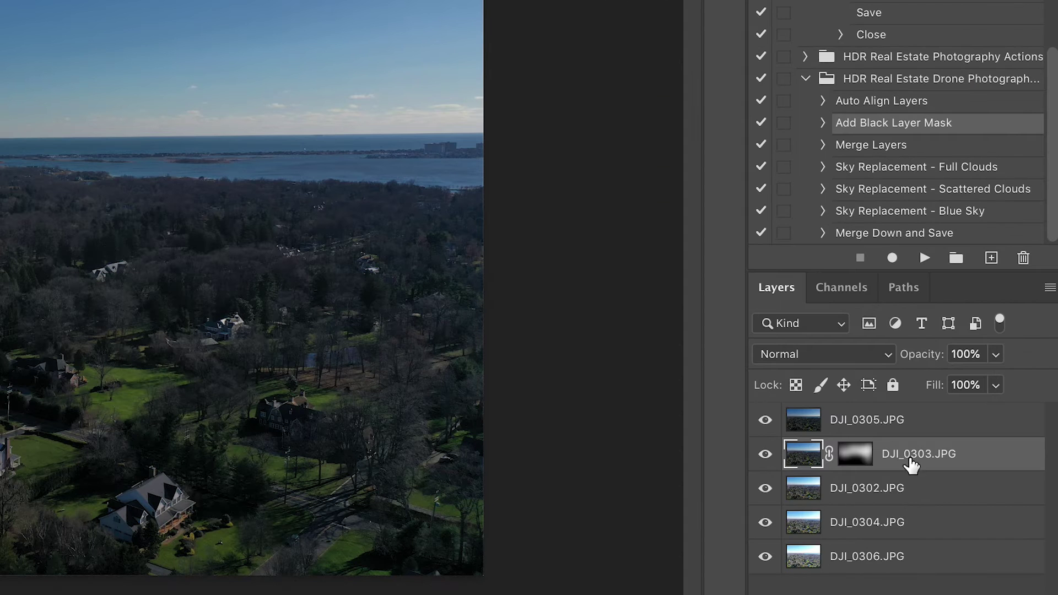
shift+click(893, 495)
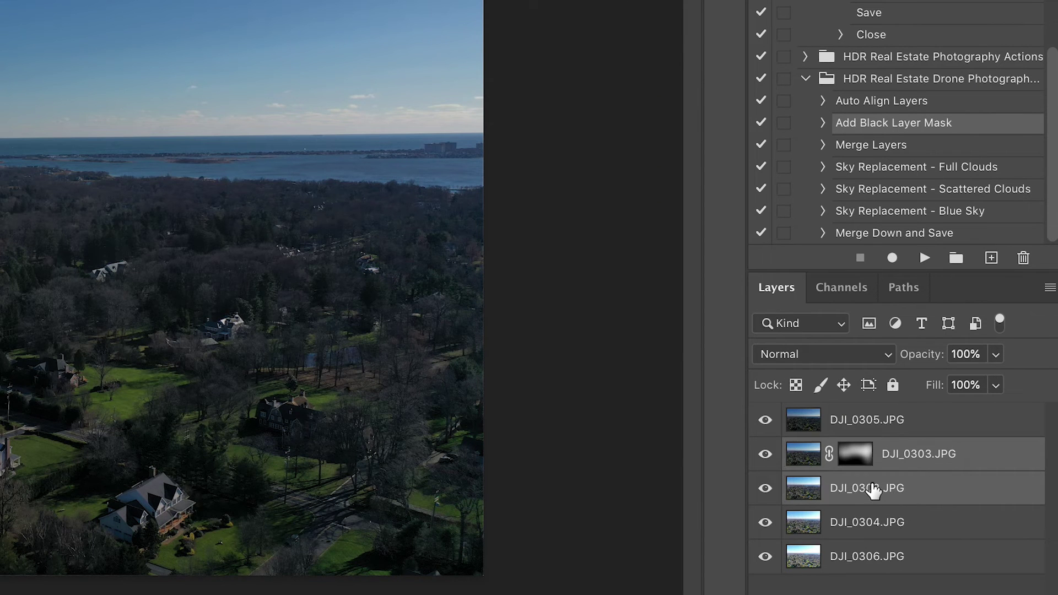
click(878, 152)
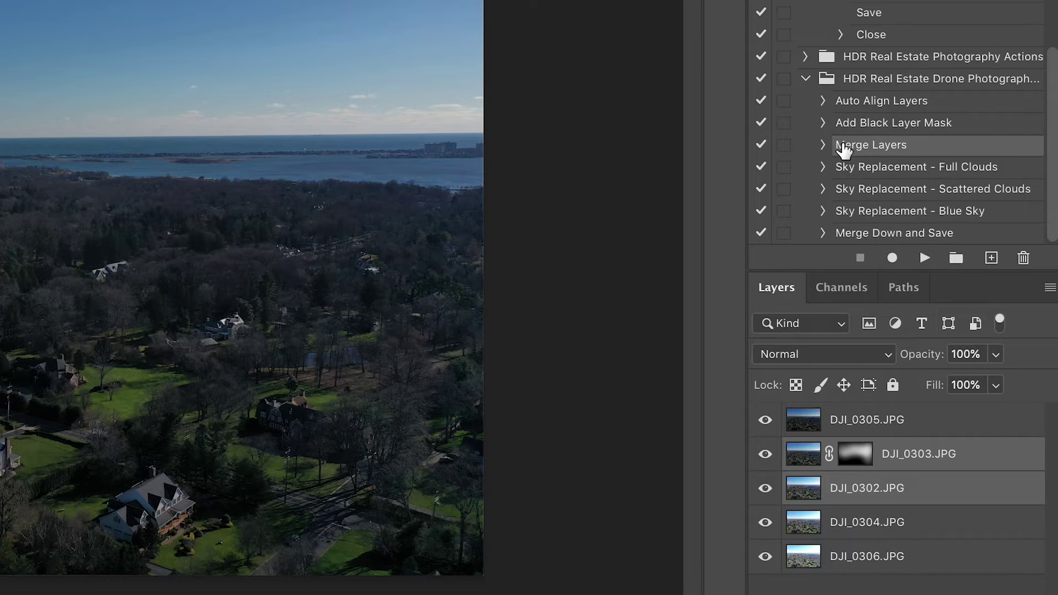
click(923, 257)
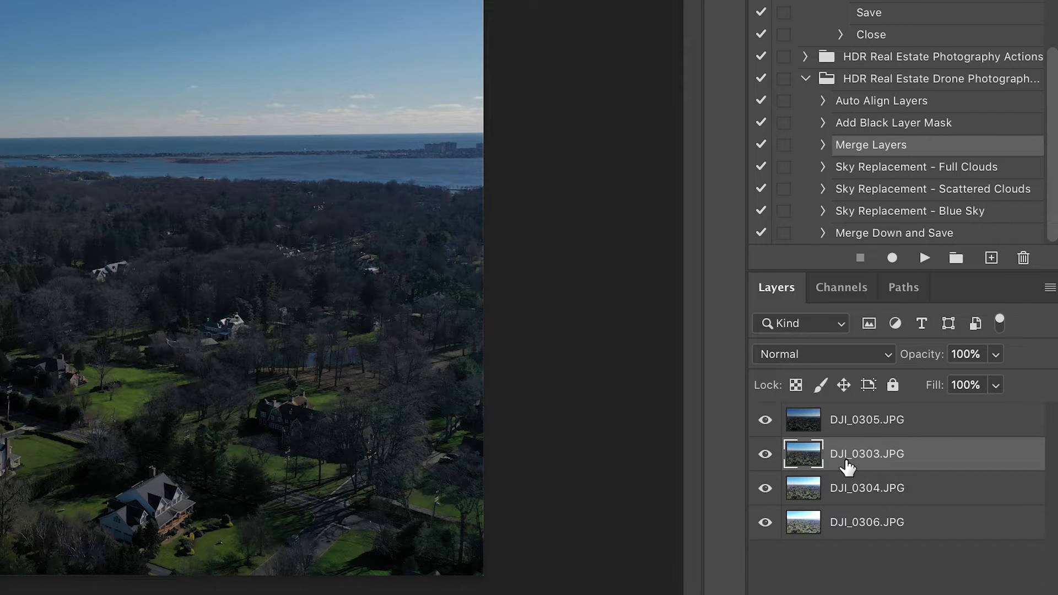
Step: Add a black mask to DJI_0305.JPG with the Add Black Layer Mask action and paint its darker sky in with white at 5% flow
click(855, 427)
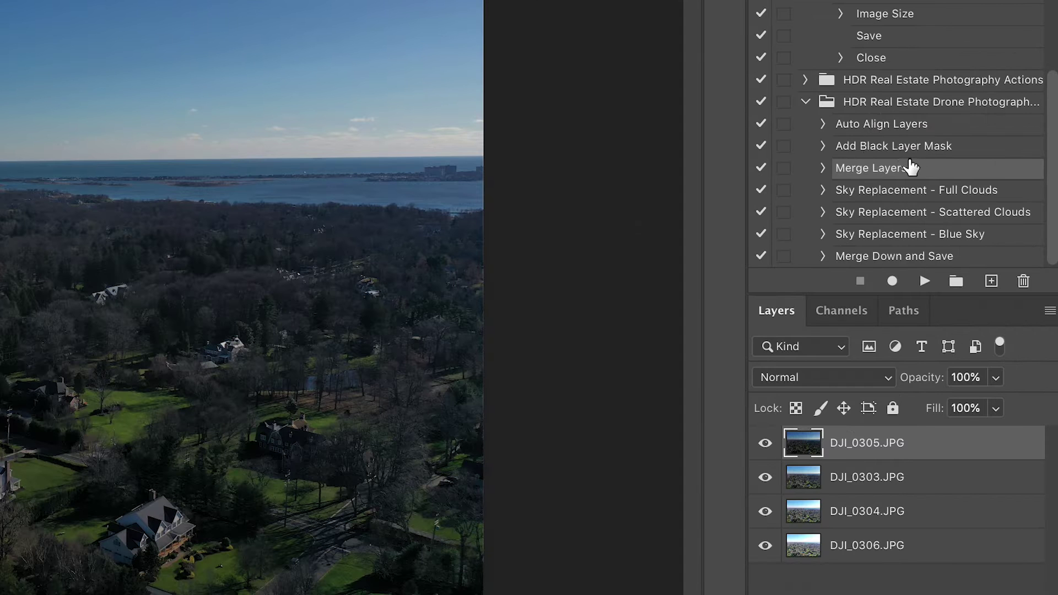
click(918, 270)
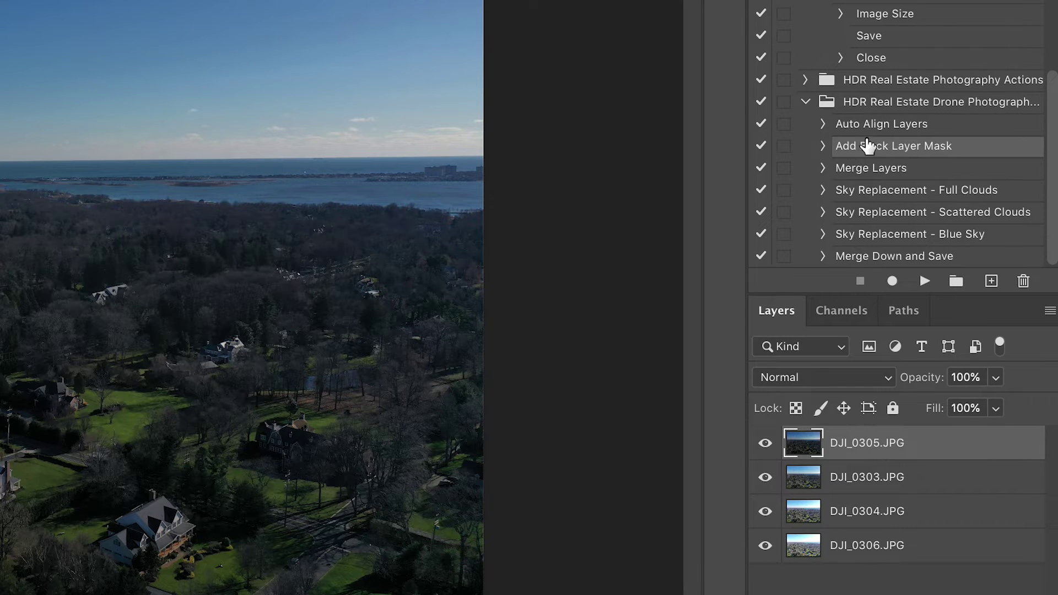
click(928, 283)
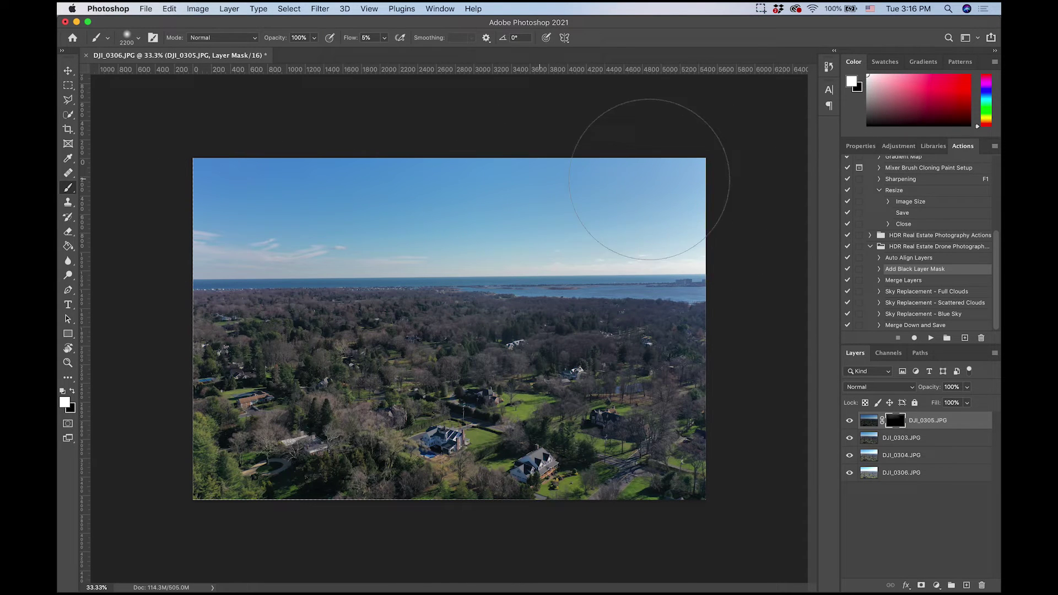
mouse_move(586, 185)
mouse_down()
mouse_move(319, 184)
mouse_move(464, 173)
mouse_move(399, 170)
mouse_move(171, 177)
mouse_move(397, 173)
mouse_move(496, 180)
mouse_move(399, 177)
mouse_move(606, 209)
mouse_move(713, 205)
mouse_move(633, 195)
mouse_move(692, 185)
mouse_move(410, 199)
mouse_up()
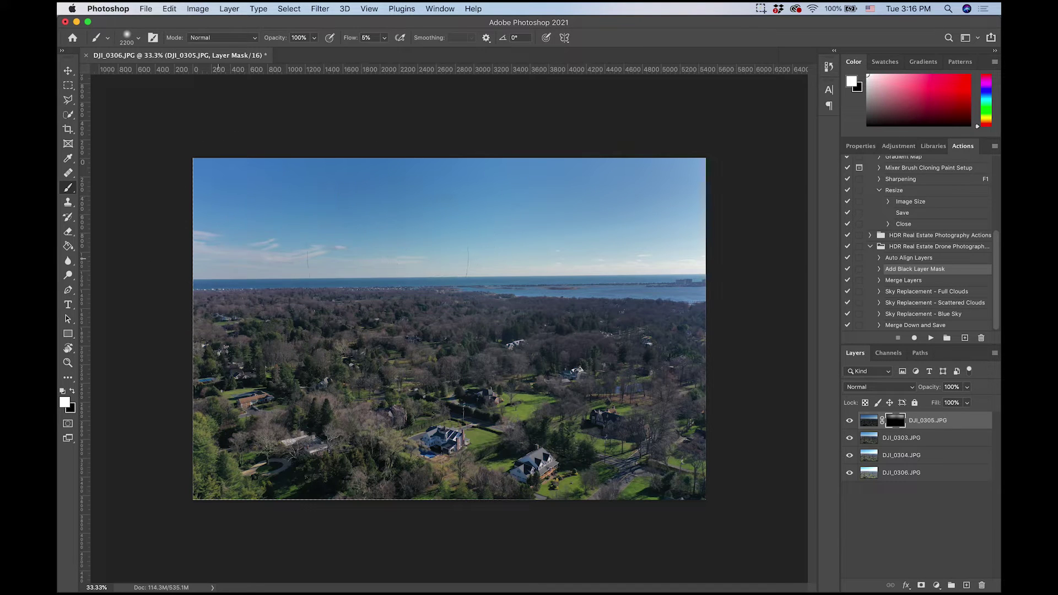
mouse_move(709, 252)
mouse_down()
mouse_move(703, 141)
mouse_move(495, 248)
mouse_move(296, 237)
mouse_move(248, 275)
mouse_up()
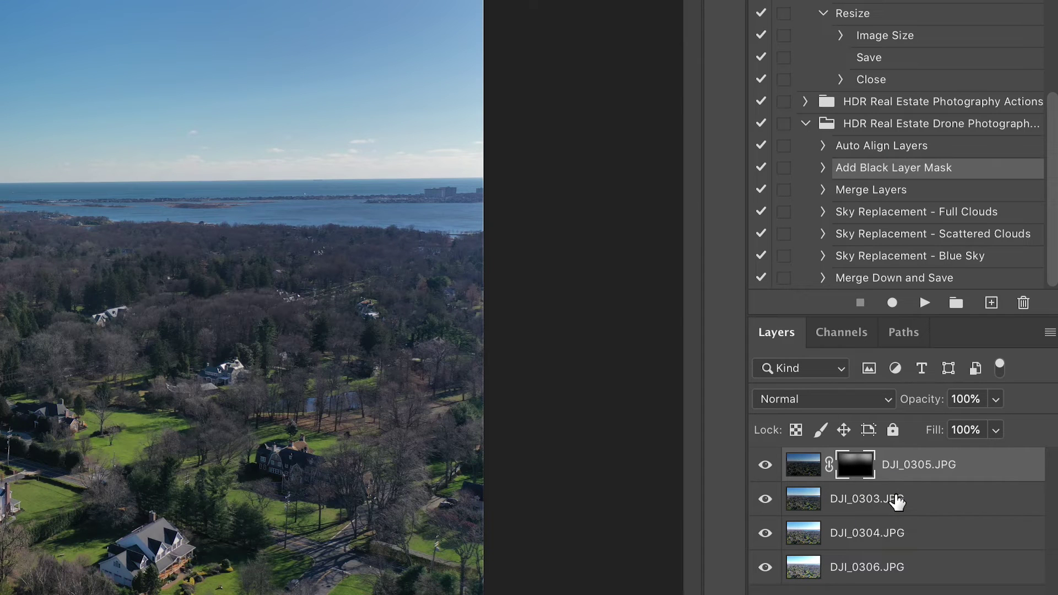
Step: Merge the masked DJI_0305.JPG layer with DJI_0303.JPG using the Merge Layers action
shift+click(895, 501)
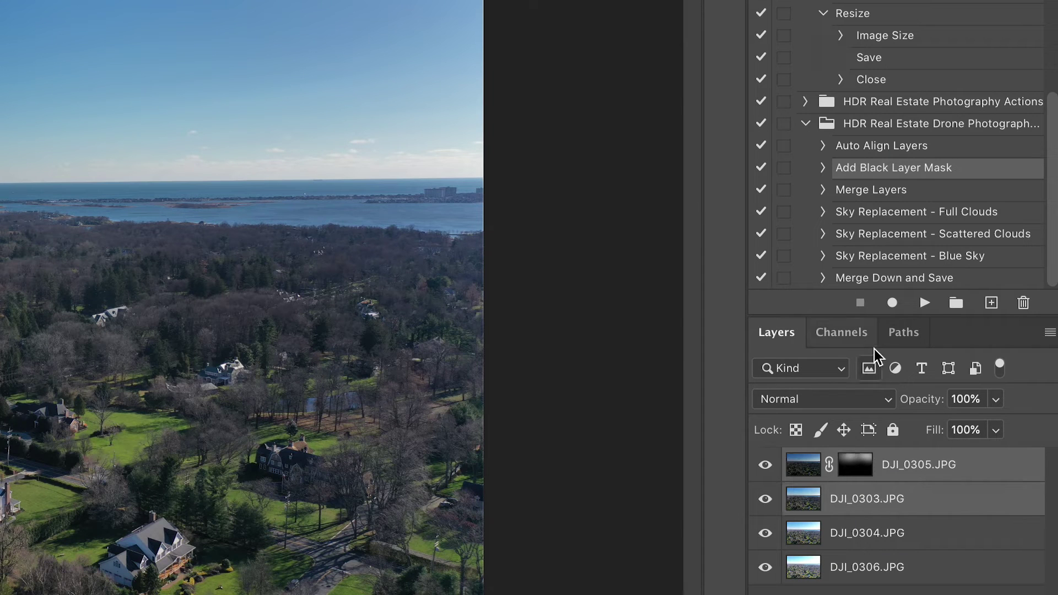
click(874, 191)
click(924, 303)
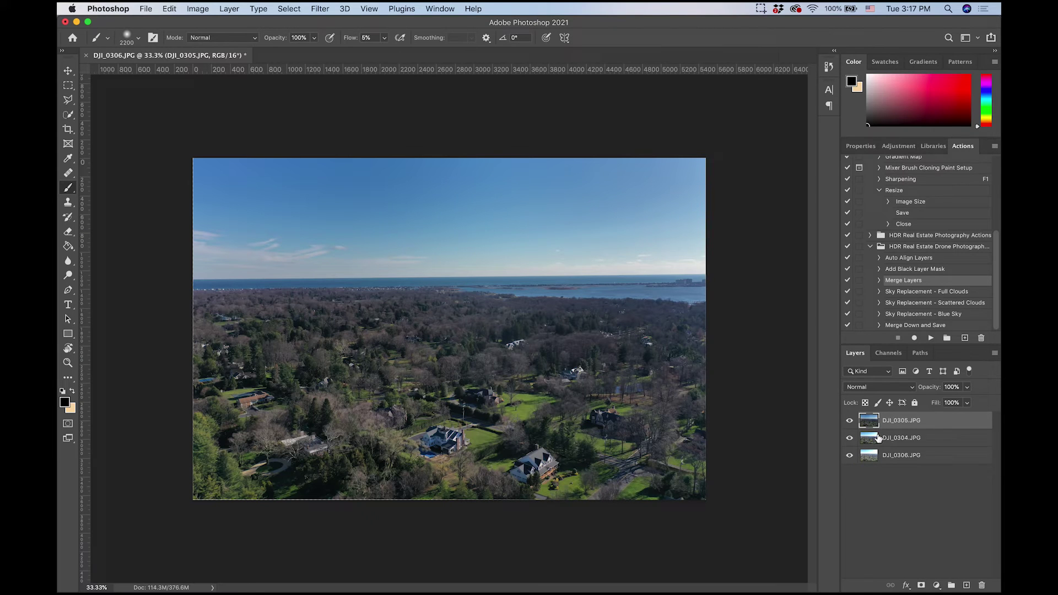
Step: Move the brighter DJI_0304.JPG layer to the top of the layer stack
click(875, 440)
drag(868, 441, 868, 420)
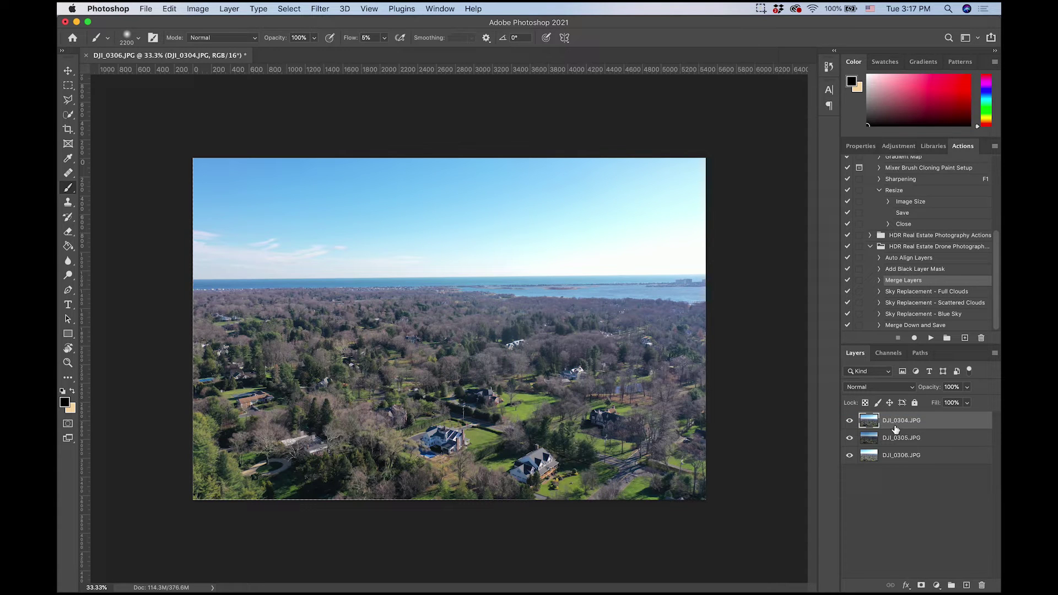
mouse_move(880, 460)
mouse_down()
mouse_move(871, 422)
mouse_move(878, 465)
mouse_move(883, 454)
mouse_up()
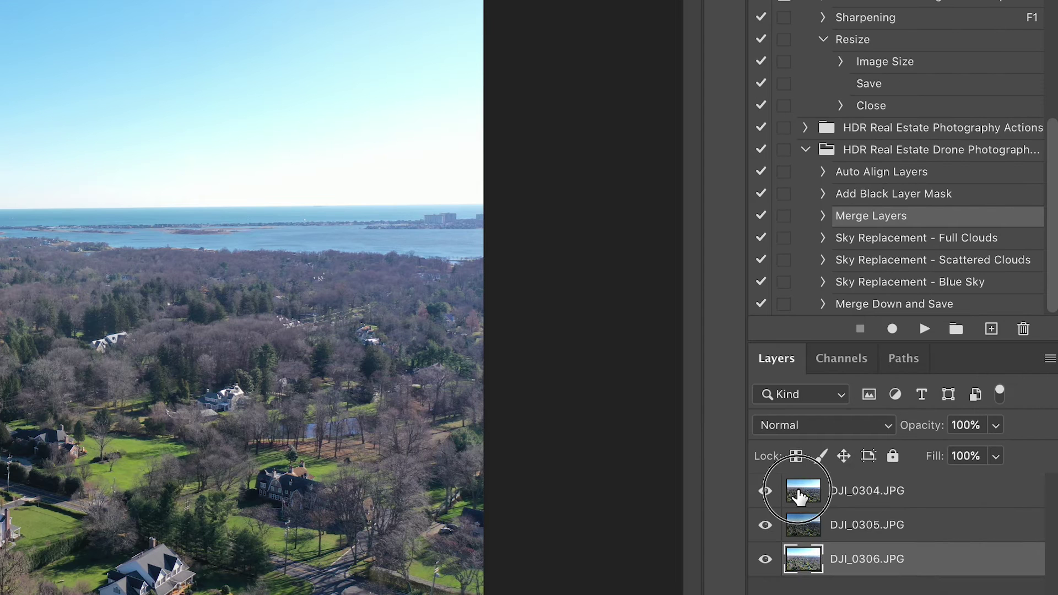
Step: Add a black mask to DJI_0304.JPG with the Add Black Layer Mask action and paint its brightness in over the foreground houses with white
click(882, 417)
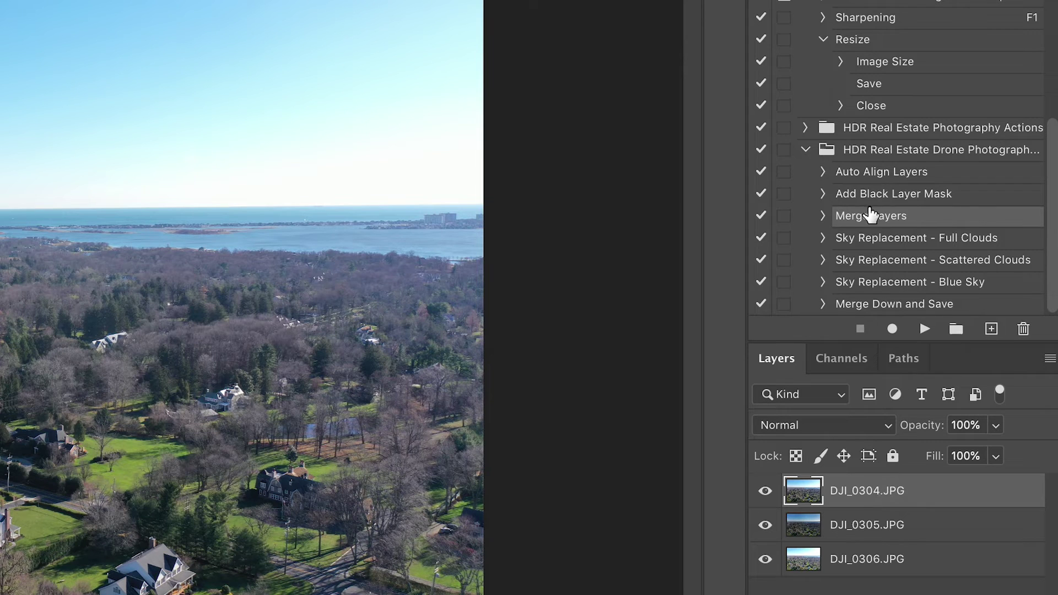
click(871, 194)
click(924, 330)
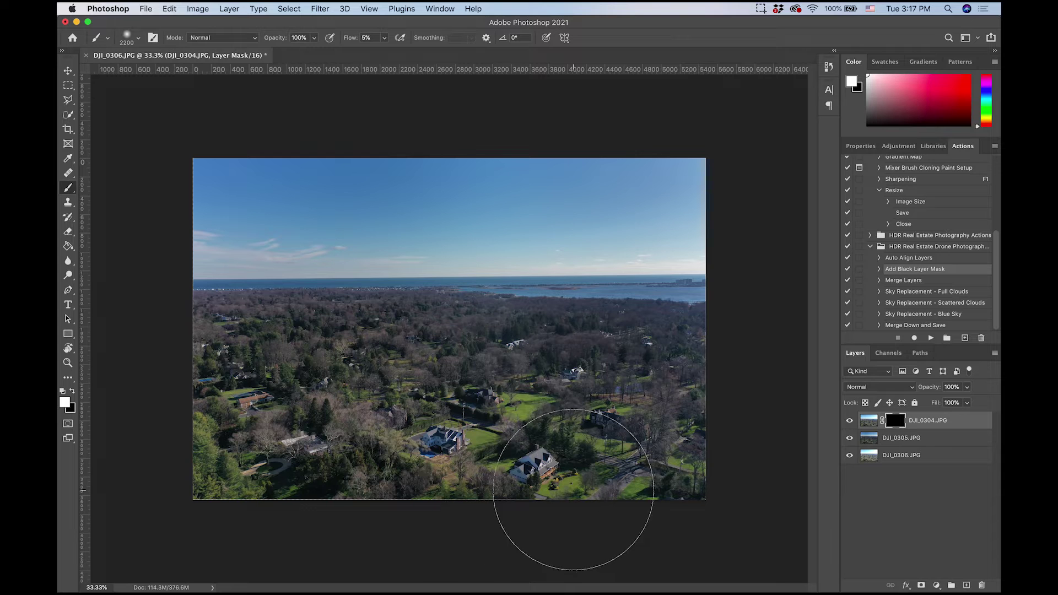
mouse_move(510, 464)
mouse_down()
mouse_move(435, 439)
mouse_move(454, 421)
mouse_move(421, 461)
mouse_move(426, 446)
mouse_move(407, 449)
mouse_move(473, 465)
mouse_up()
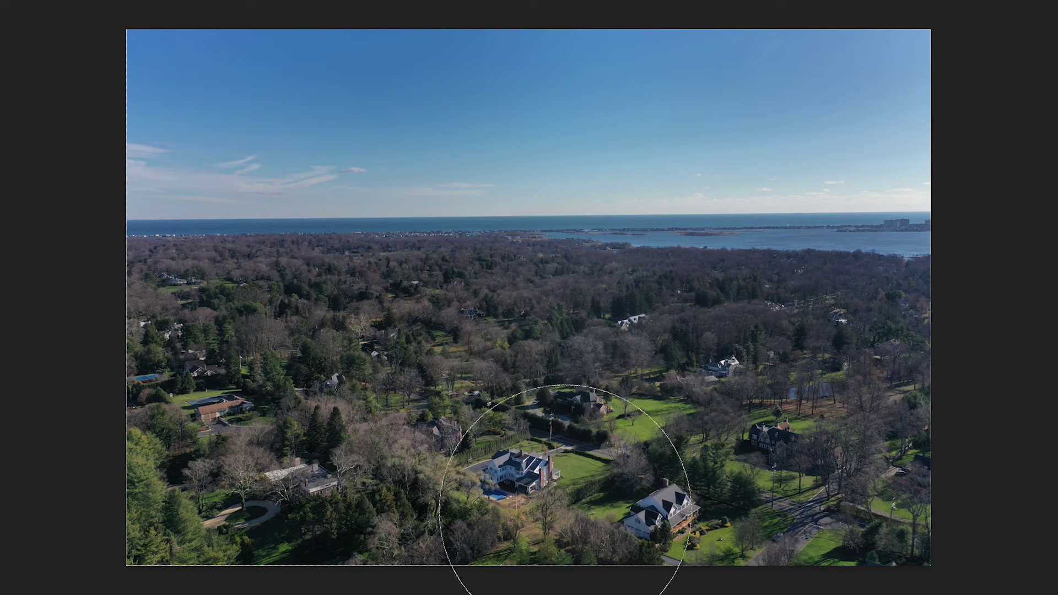
mouse_move(564, 510)
mouse_down()
mouse_move(520, 446)
mouse_move(567, 474)
mouse_move(499, 506)
mouse_move(495, 437)
mouse_move(538, 514)
mouse_move(536, 461)
mouse_move(514, 454)
mouse_move(547, 502)
mouse_move(454, 493)
mouse_move(526, 430)
mouse_move(489, 485)
mouse_move(500, 467)
mouse_move(556, 450)
mouse_move(464, 484)
mouse_move(530, 398)
mouse_move(564, 477)
mouse_move(578, 461)
mouse_up()
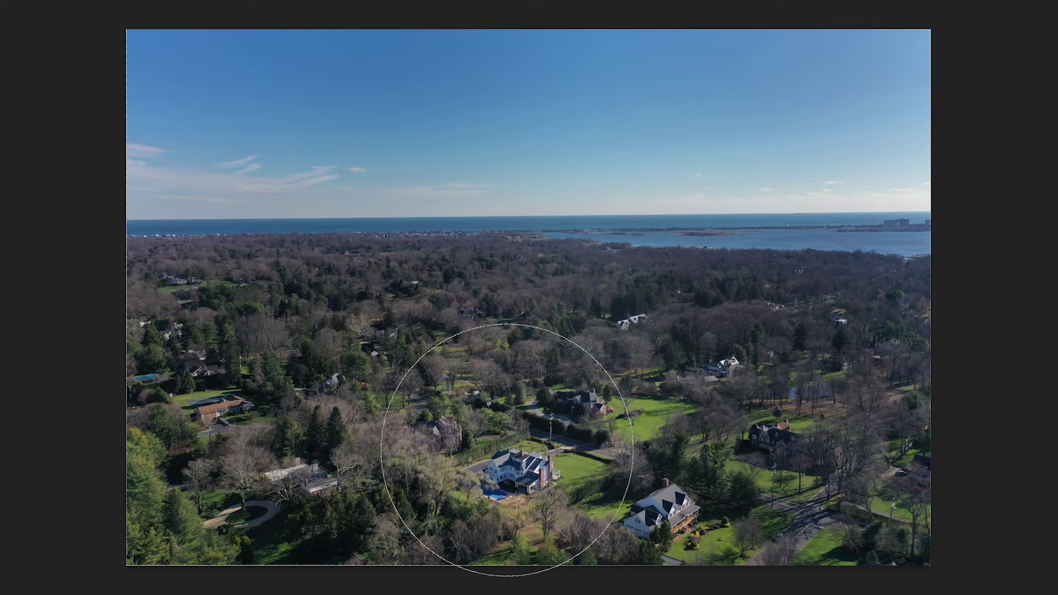
Step: Examine the foreground brightening by repeatedly toggling the visibility of the masked DJI_0304.JPG layer
click(849, 422)
click(849, 421)
click(849, 422)
click(849, 421)
click(849, 421)
click(849, 421)
click(849, 422)
click(849, 421)
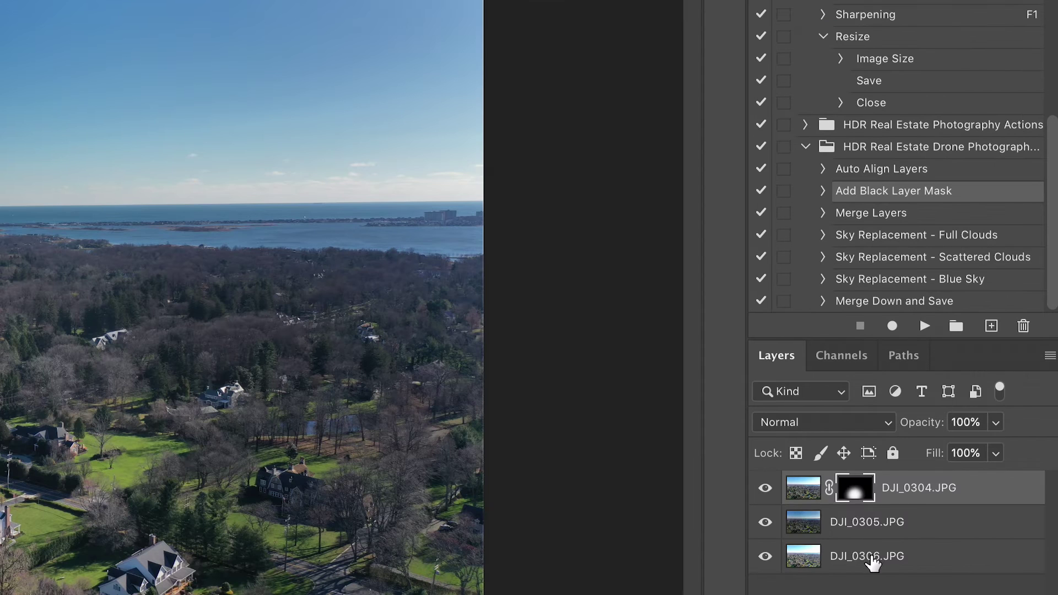
Step: Merge the DJI_0304.JPG, DJI_0305.JPG and DJI_0306.JPG layers into one with the Merge Layers action
shift+click(874, 562)
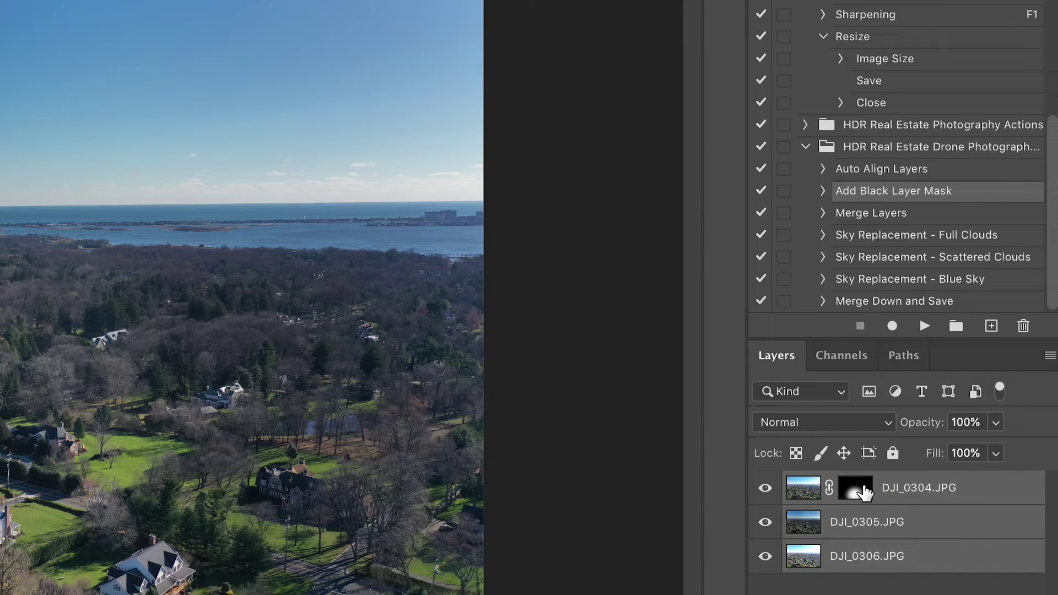
click(862, 216)
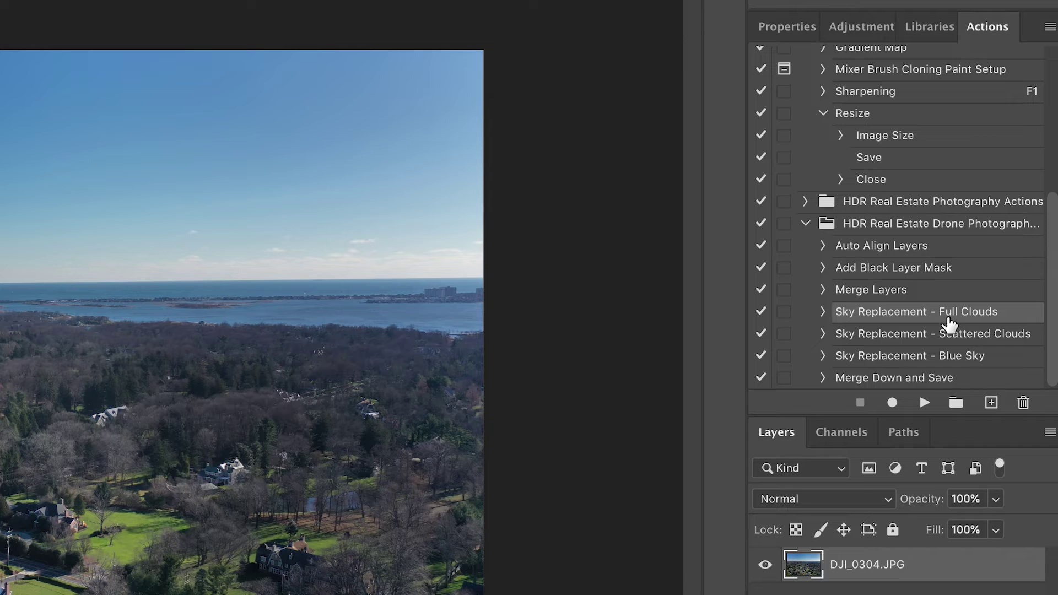
Step: Run the Sky Replacement - Full Clouds action on the merged photo
click(928, 334)
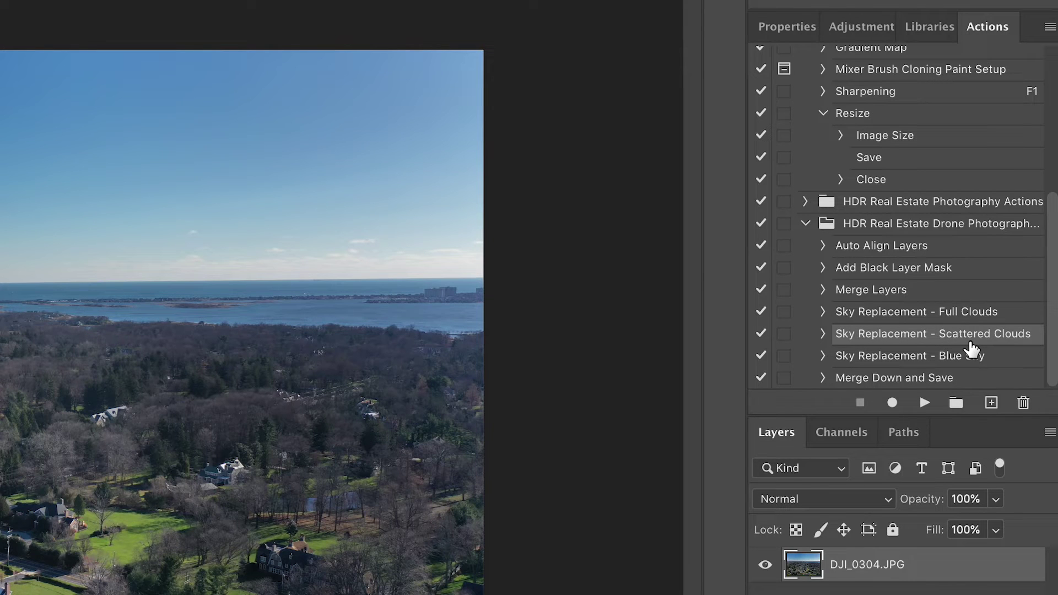
click(891, 360)
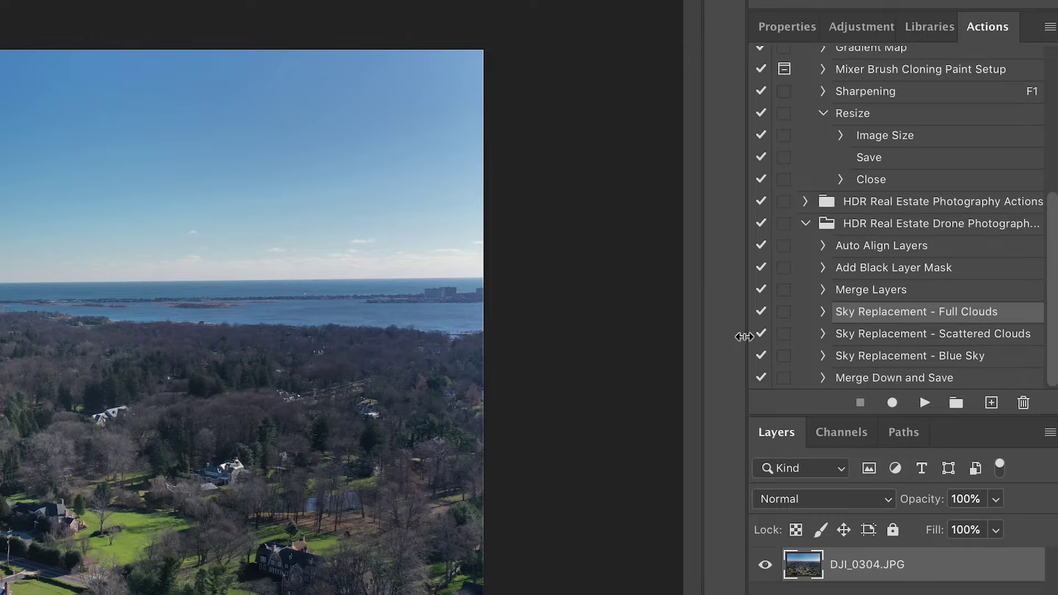
click(887, 290)
click(923, 405)
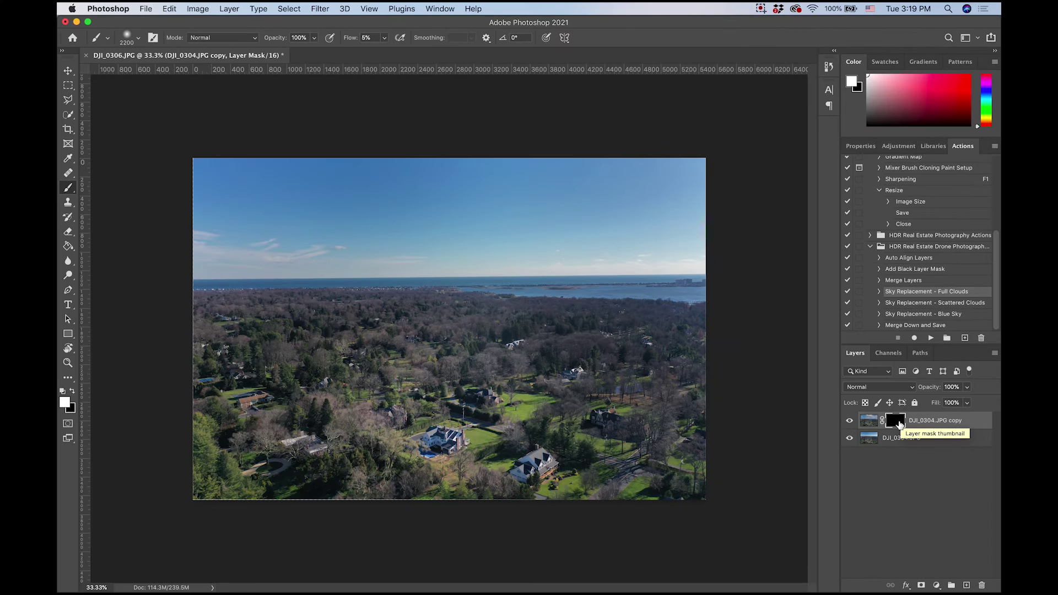
Step: Preview the full-clouds sky by disabling and re-enabling the DJI_0304.JPG copy layer's mask, and merge the copy down
shift+click(900, 424)
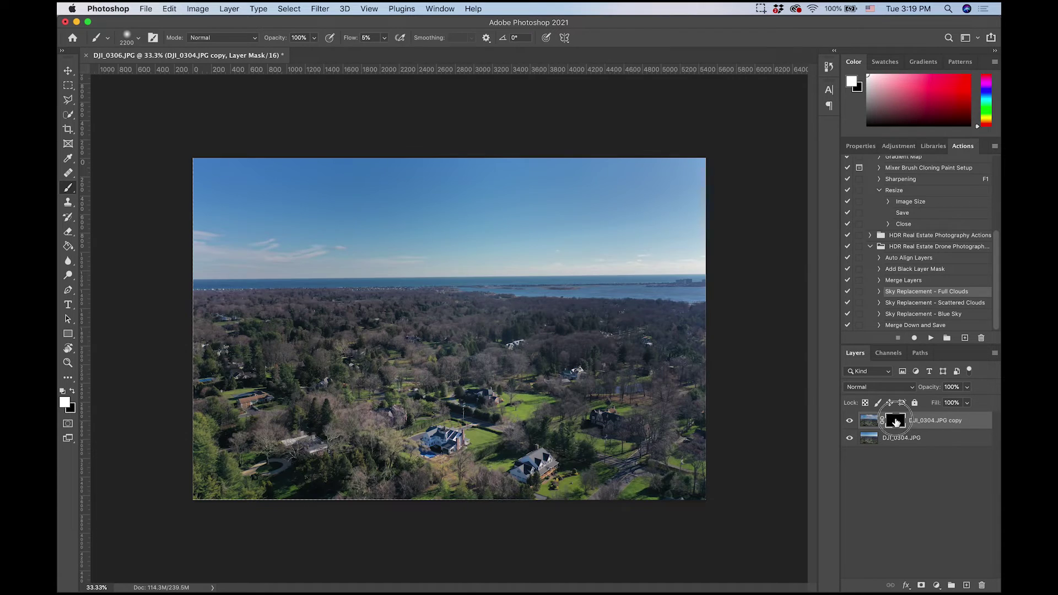
shift+click(895, 420)
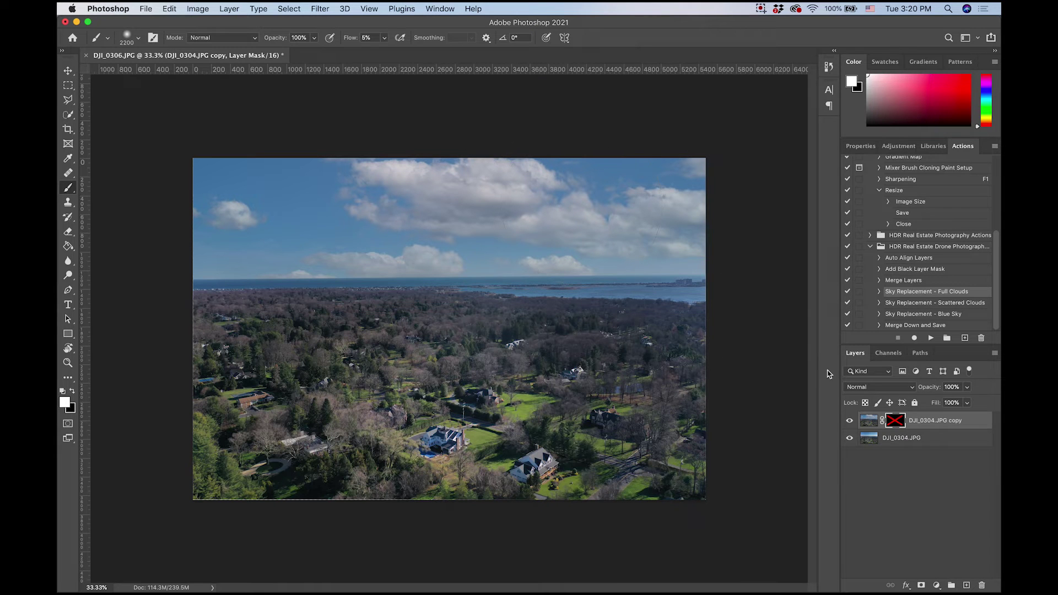
shift+click(896, 420)
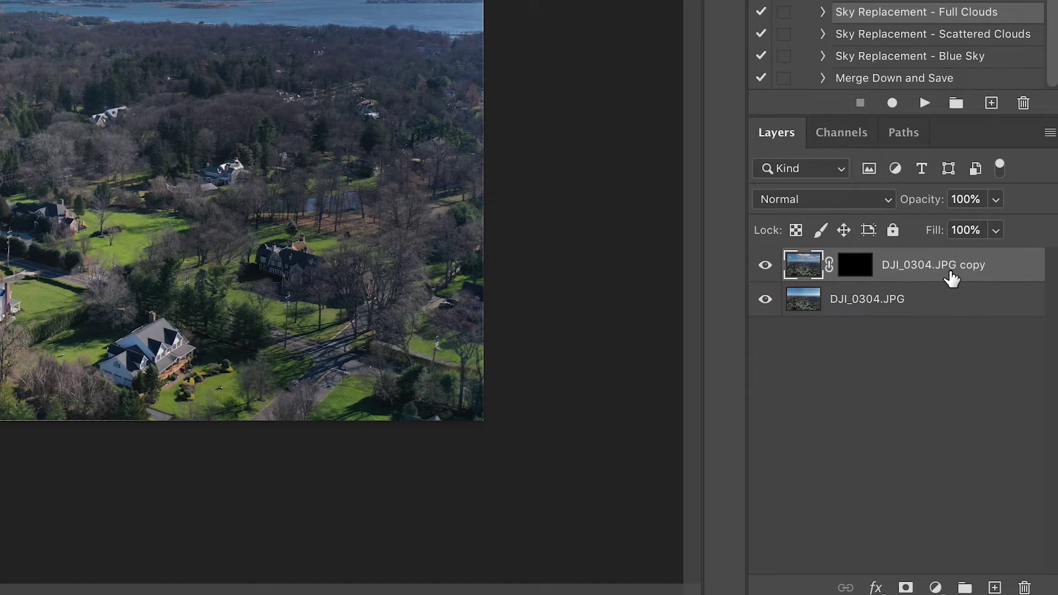
key(super+e)
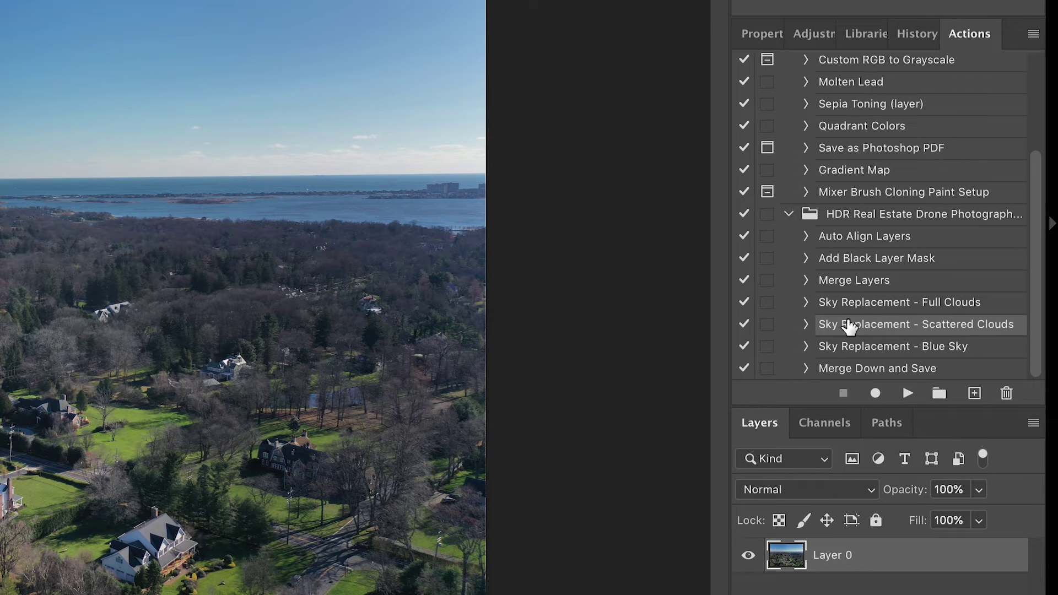
Step: Run the Sky Replacement - Scattered Clouds action and disable the Layer 0 copy mask to reveal the new sky
click(908, 393)
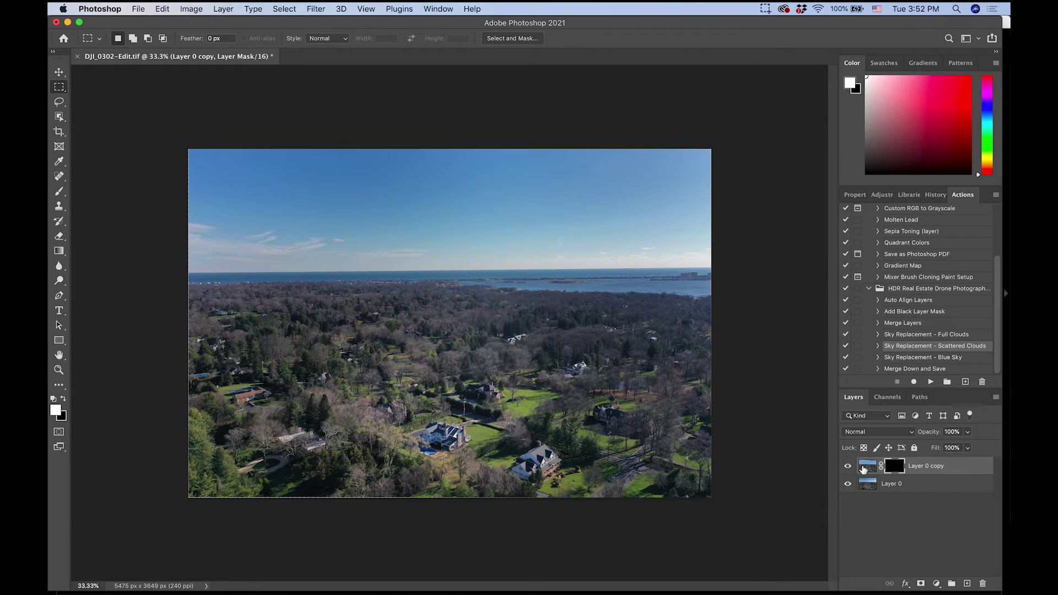
shift+click(895, 467)
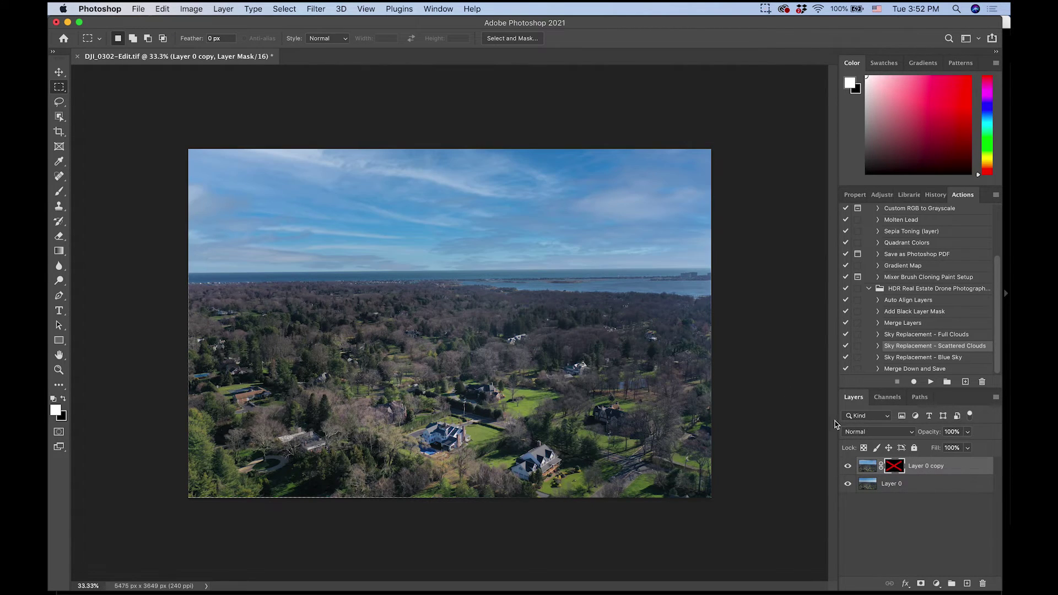
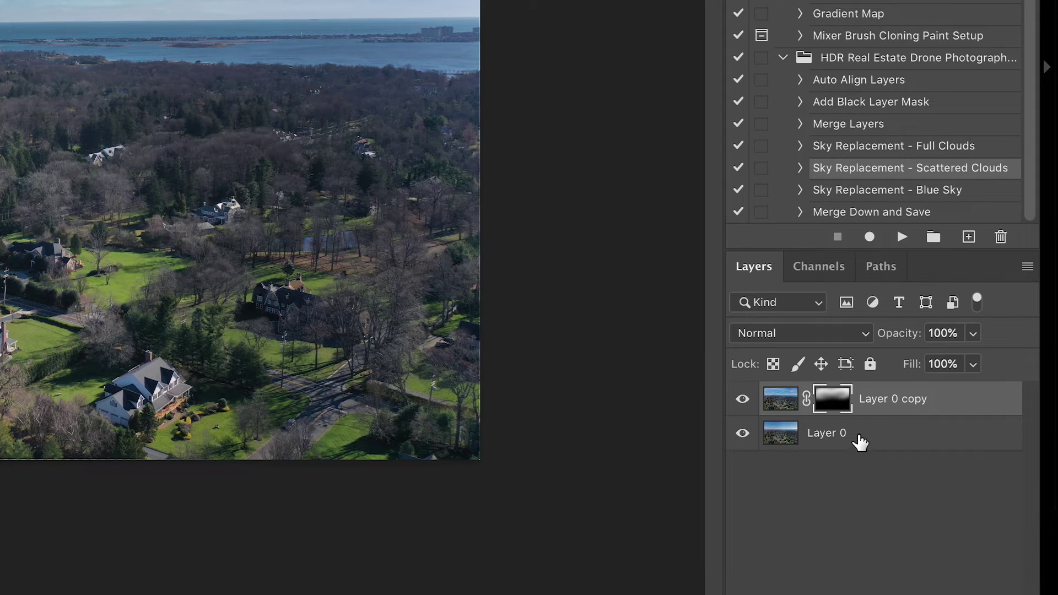
Step: Merge the Layer 0 copy and Layer 0 layers and save the photo with the Merge Down and Save action
shift+click(859, 438)
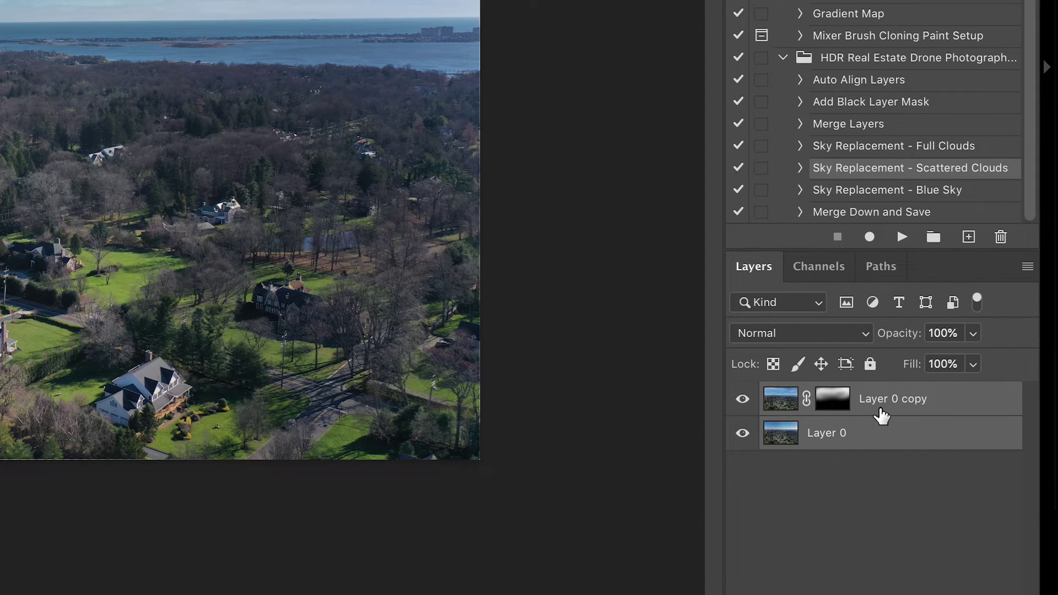
click(866, 212)
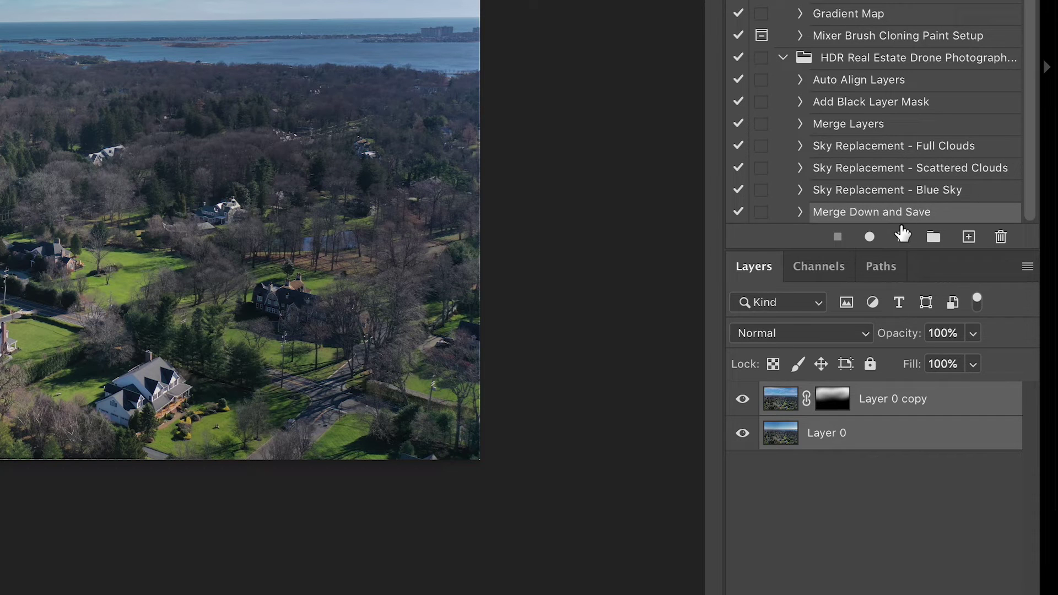
click(902, 237)
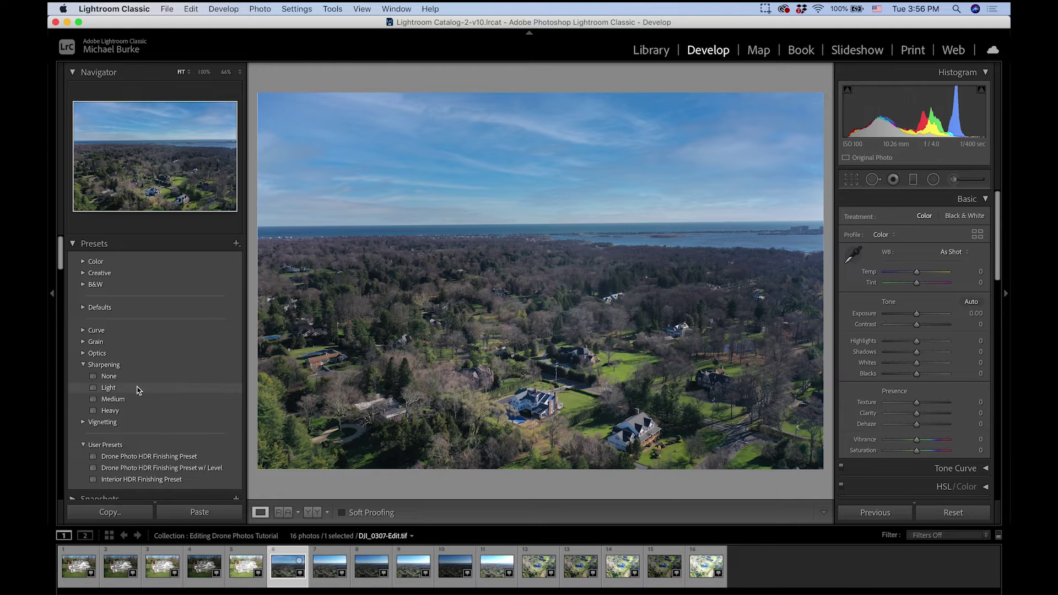
Step: In Lightroom Classic, apply the Drone Photo HDR Finishing Preset w/ Level user preset to DJI_0307-Edit.tif
scroll(138, 390, down, 4)
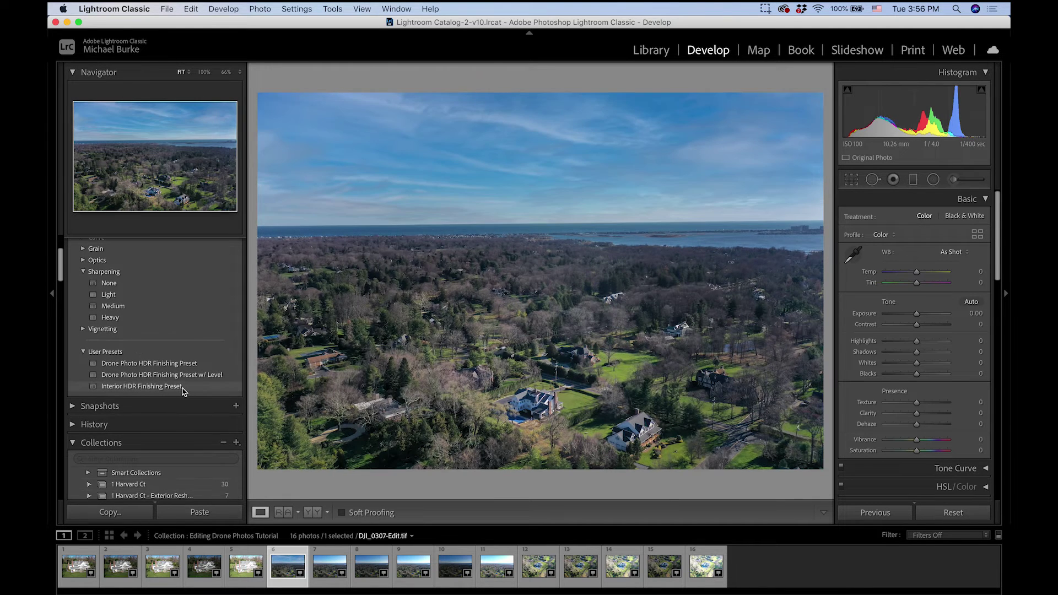
click(188, 379)
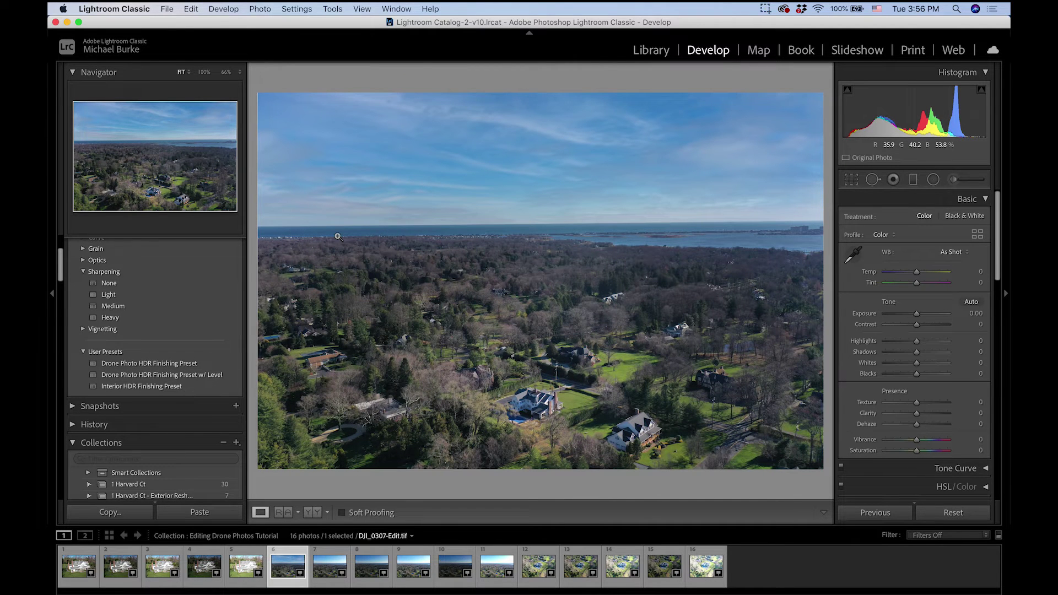
click(161, 378)
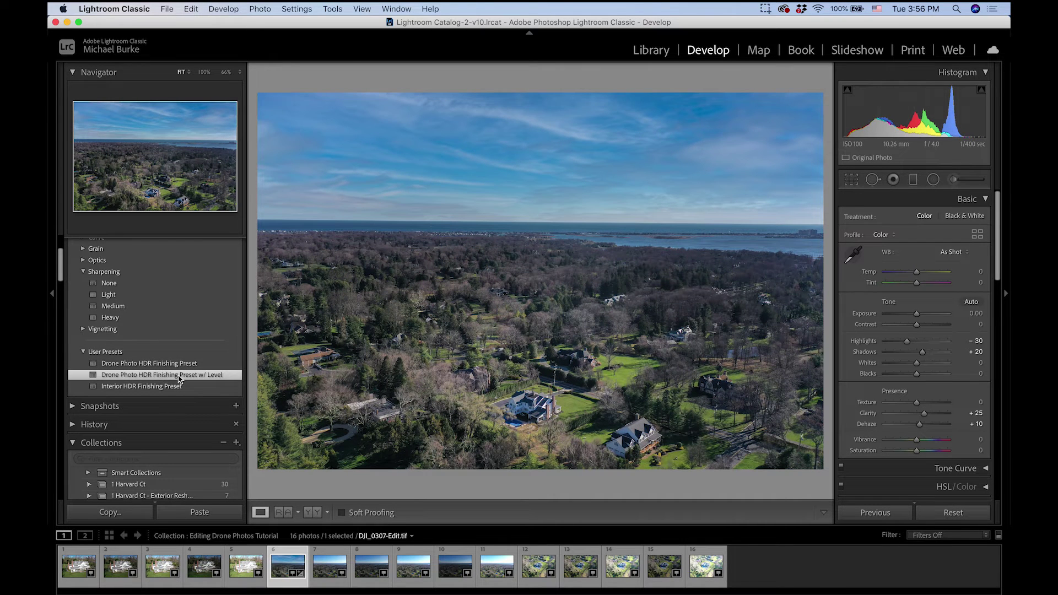
Step: Straighten the photo's horizon with a crop angle of about -0.37
click(852, 179)
drag(829, 202, 828, 200)
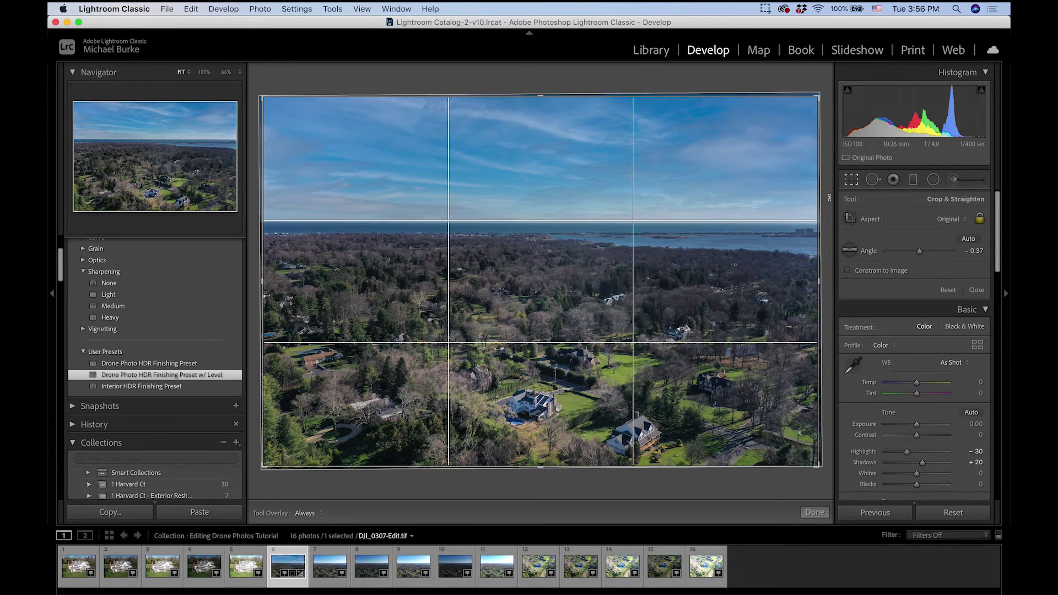
key(Return)
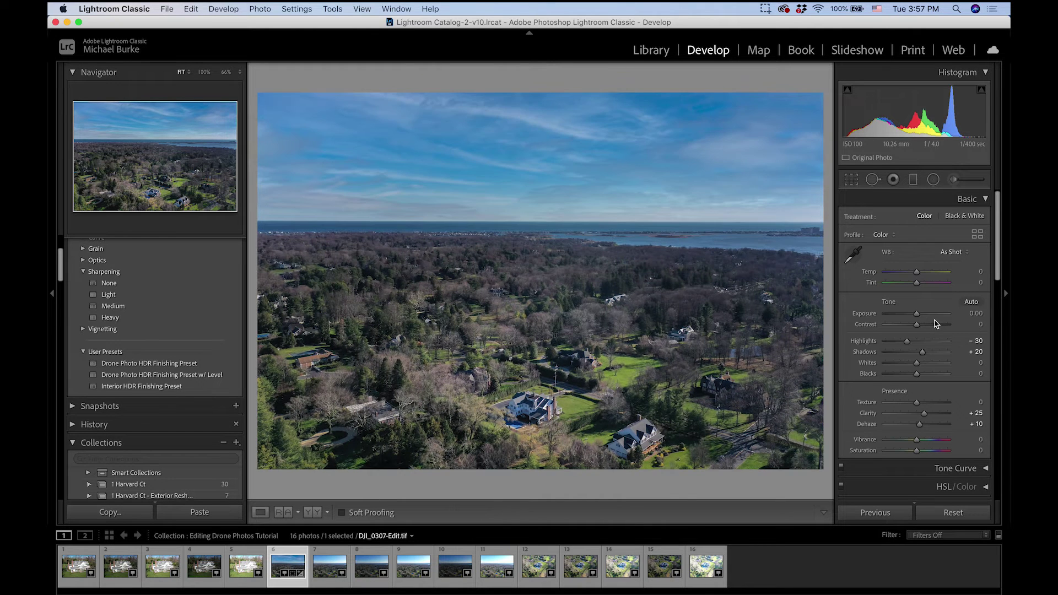
Step: Compare the photo before and after the edits, and set Blacks to -14 and Highlights to -36
key(backslash)
key(backslash)
key(backslash)
key(backslash)
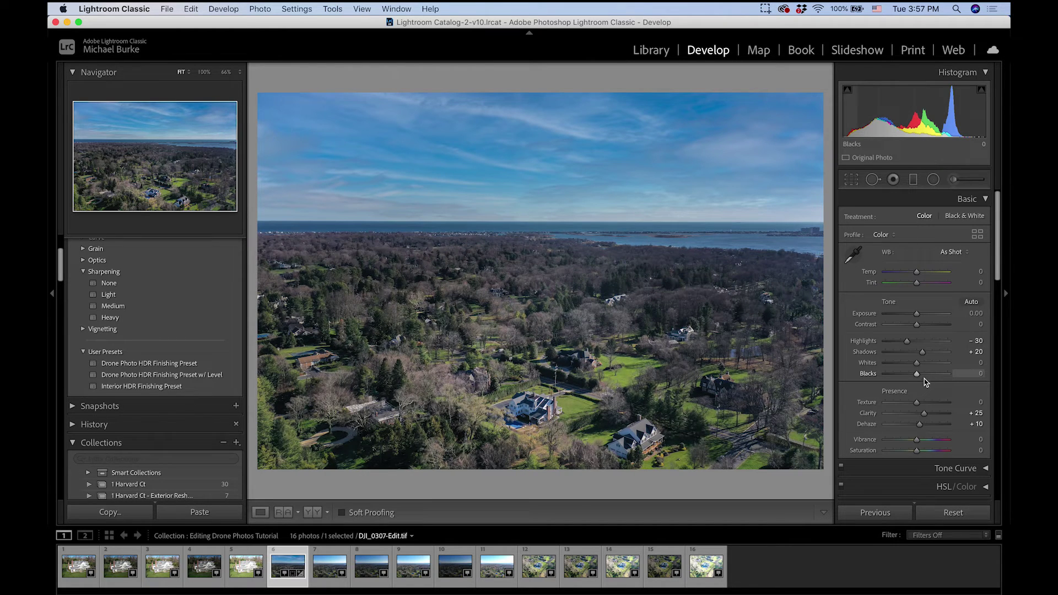
drag(917, 375, 913, 375)
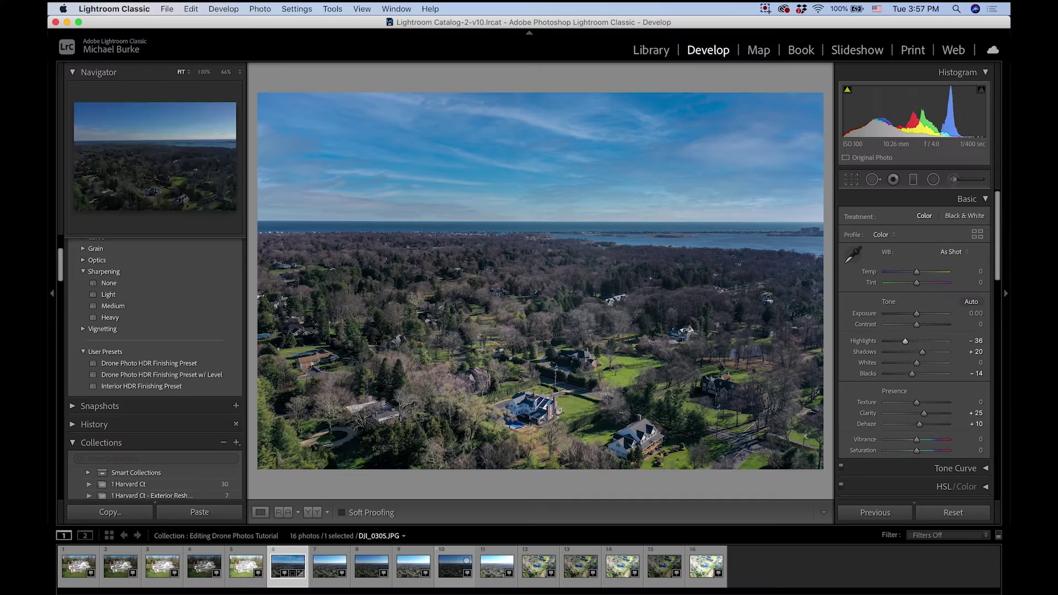
Step: Open the five bracketed exposures DJI_0325.JPG to DJI_0329.JPG together as layers in Photoshop
click(537, 581)
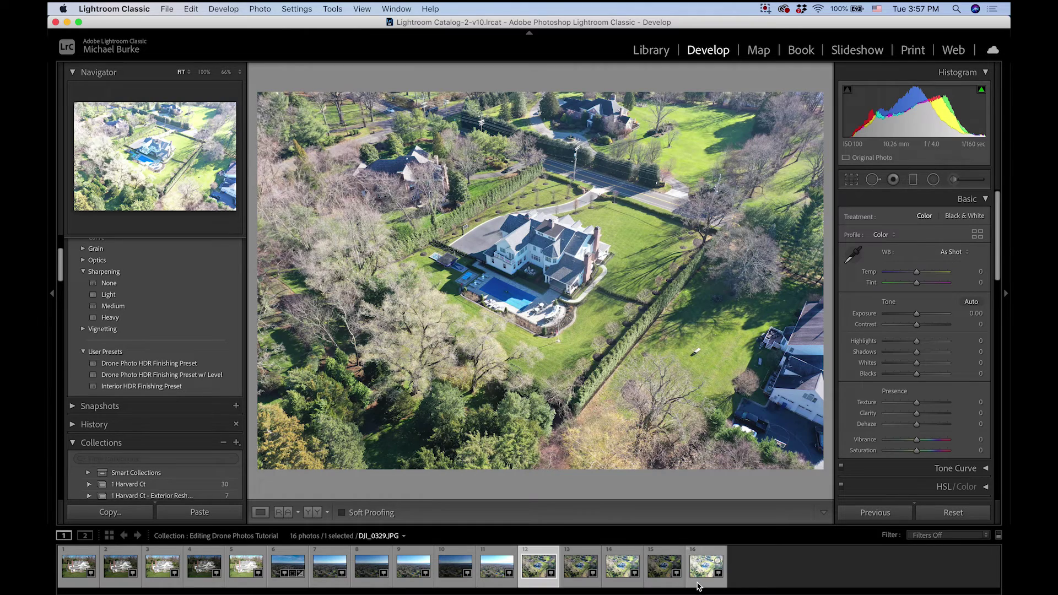
shift+click(695, 579)
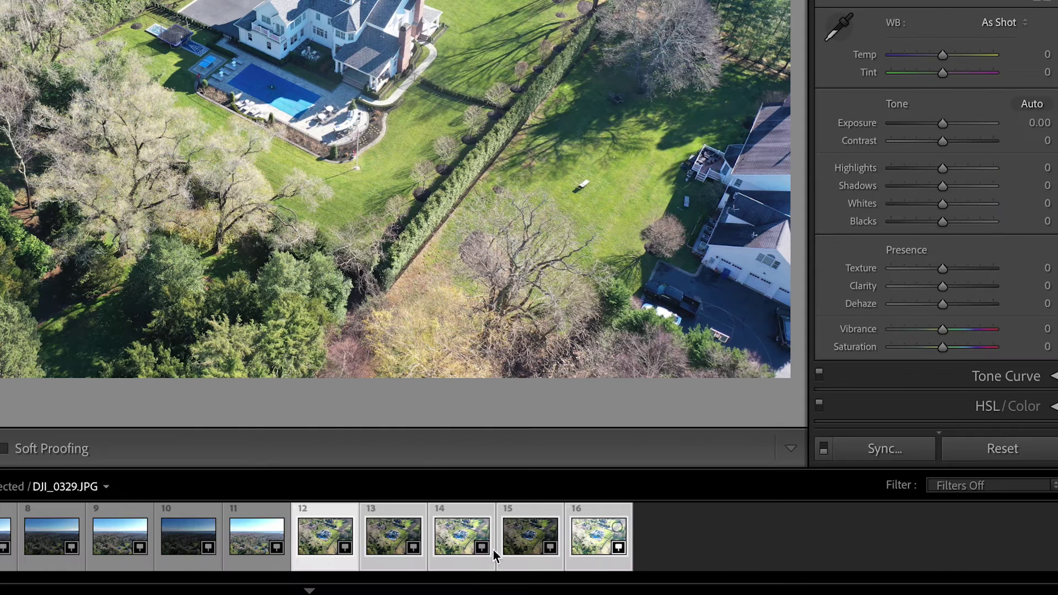
click(539, 572)
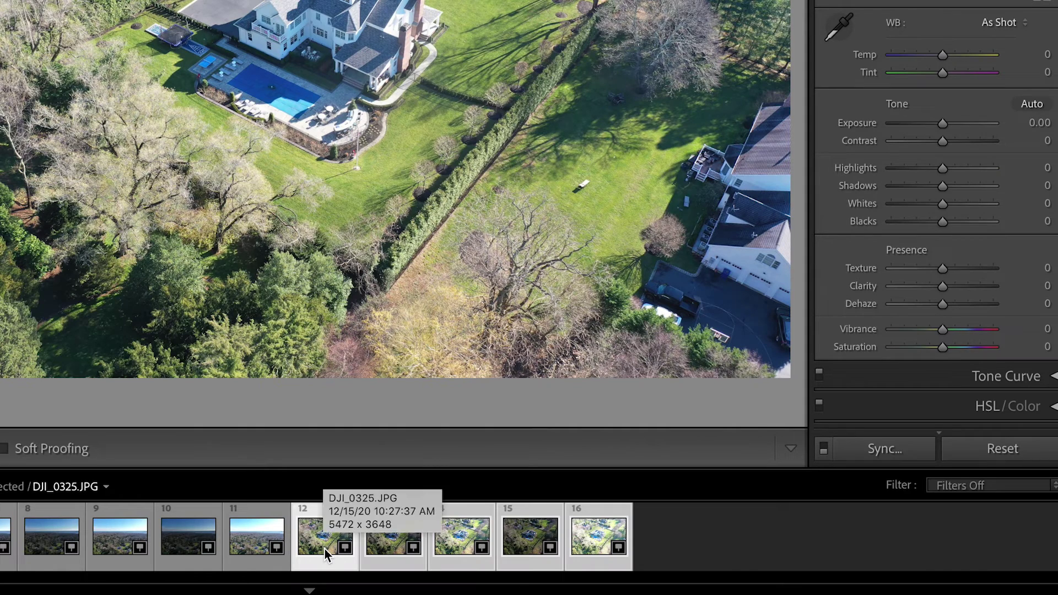
right_click(325, 549)
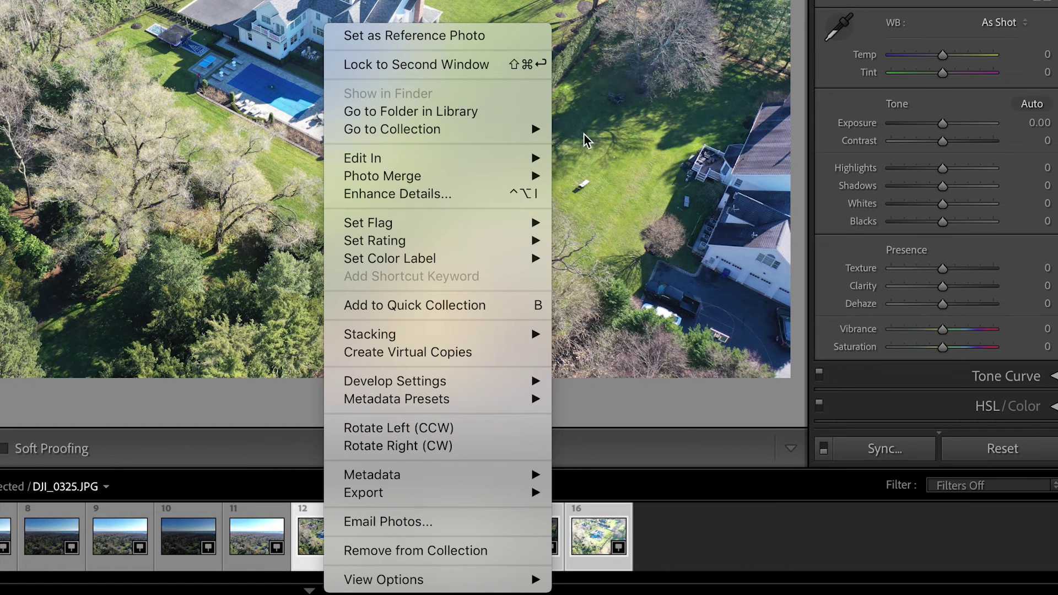
mouse_move(536, 157)
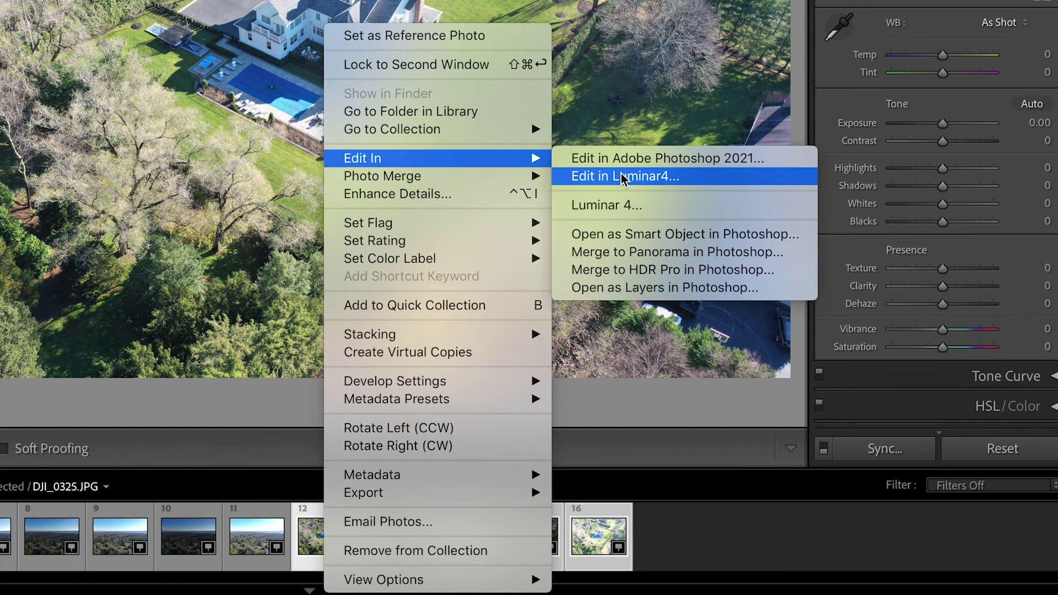
click(655, 287)
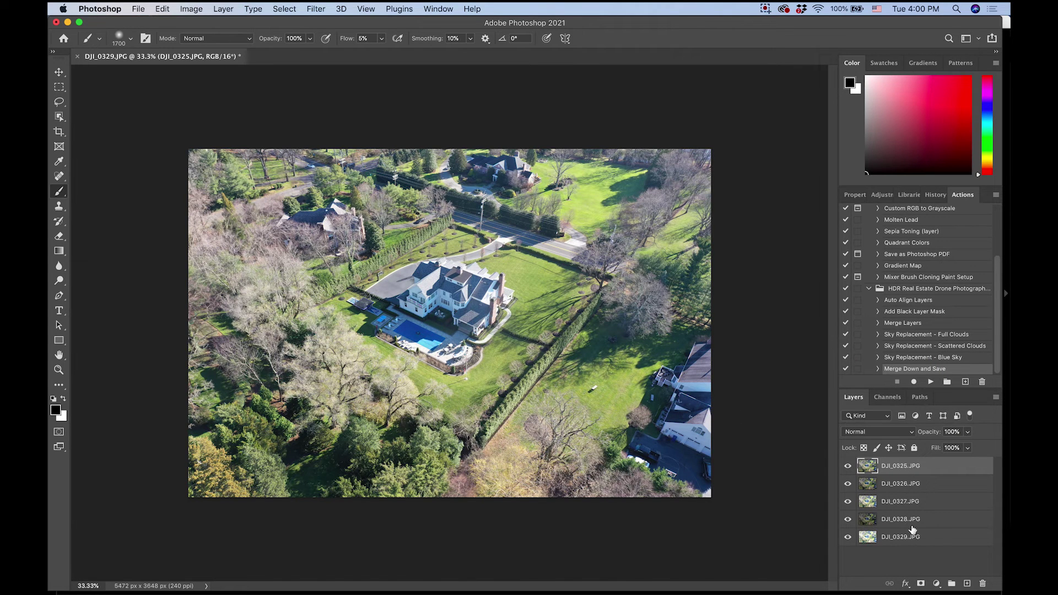
Step: Order the layers from darkest to brightest by moving DJI_0326.JPG above DJI_0325.JPG and DJI_0328.JPG to the top of the stack
click(847, 466)
click(848, 467)
click(848, 467)
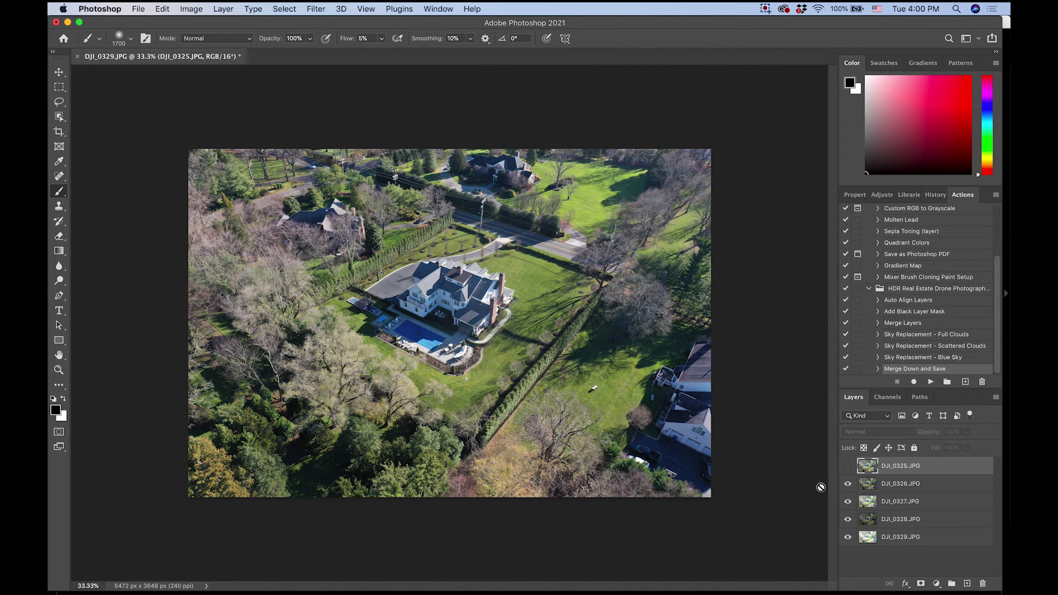
click(874, 491)
double_click(874, 489)
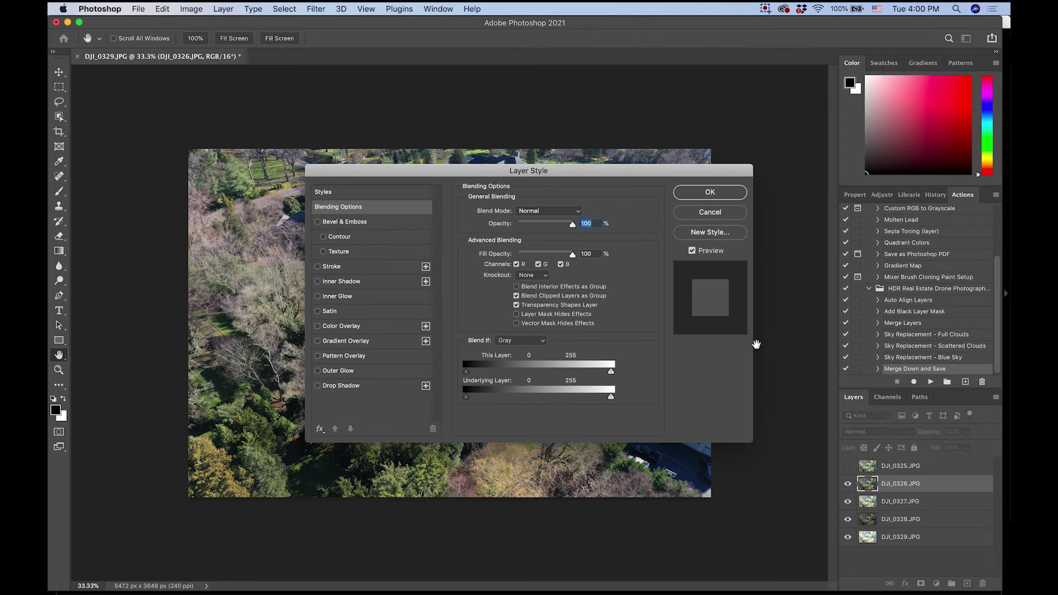
click(710, 212)
drag(936, 478, 936, 481)
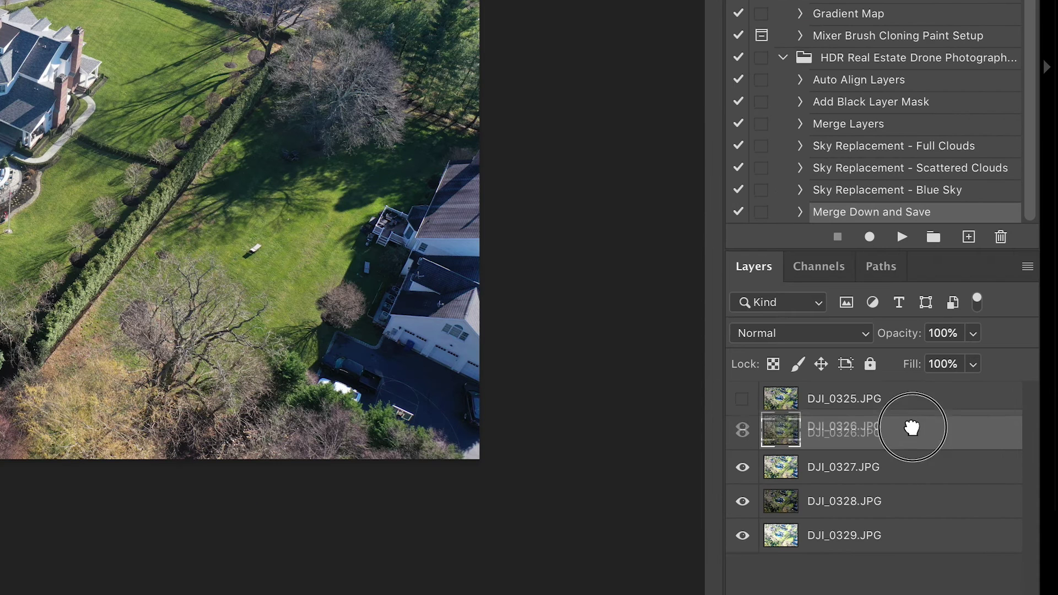
drag(912, 427, 912, 400)
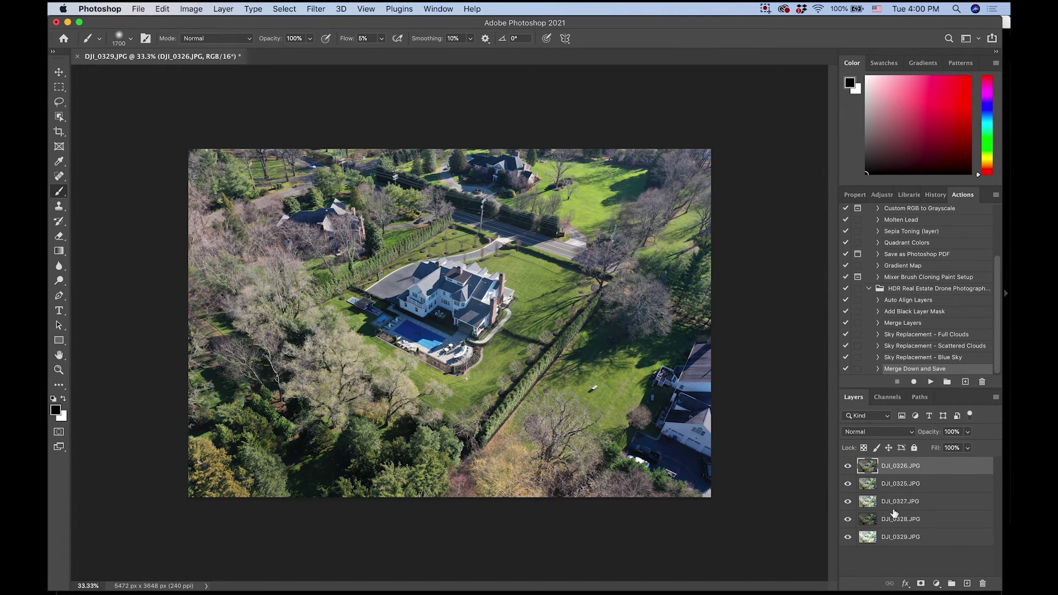
click(888, 523)
drag(865, 524, 868, 468)
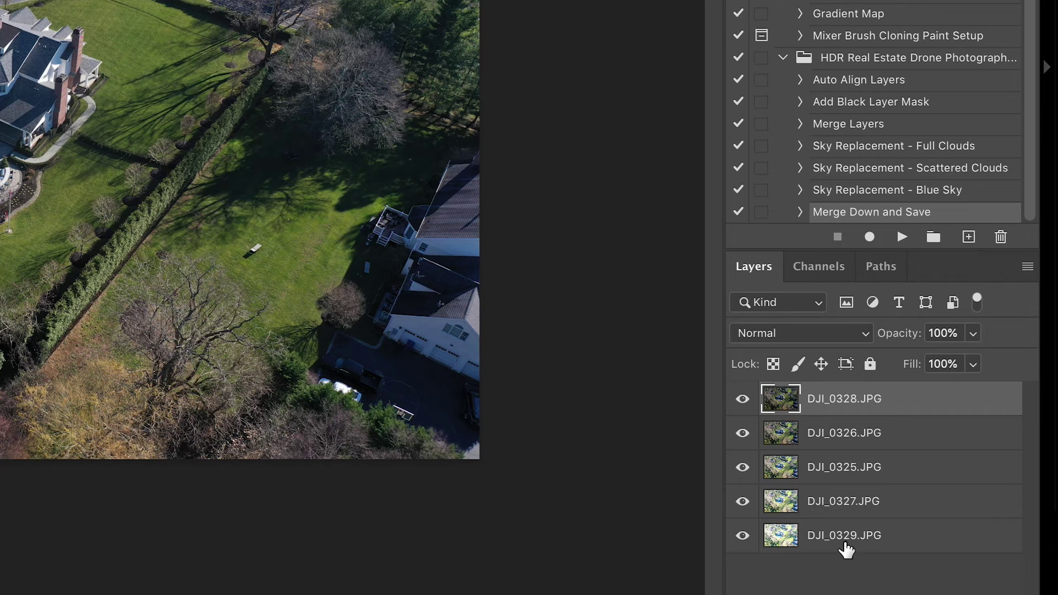
Step: Align all five exposure layers with the Auto Align Layers action
shift+click(832, 547)
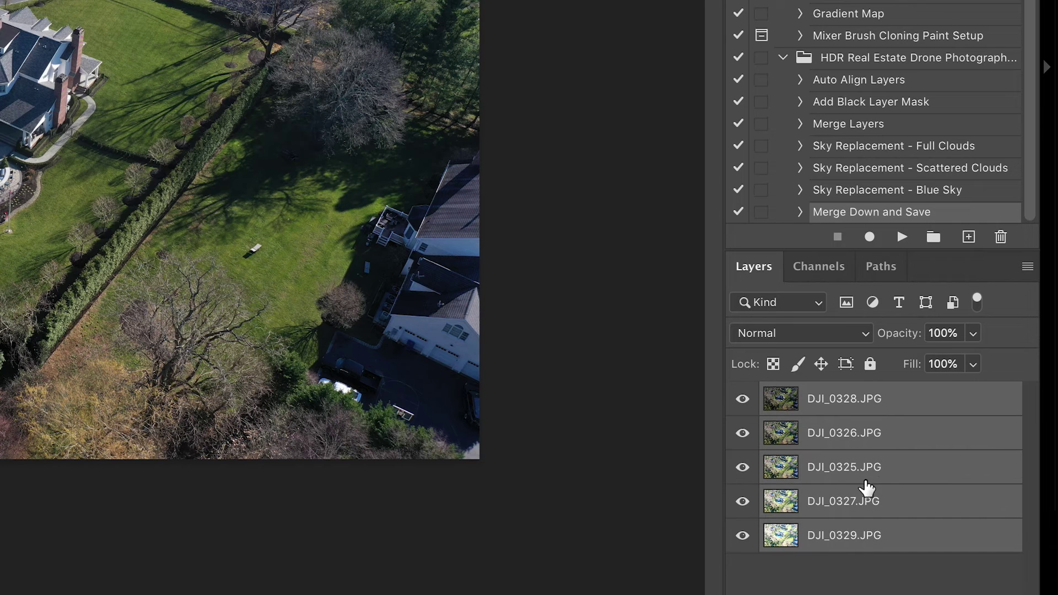
click(840, 81)
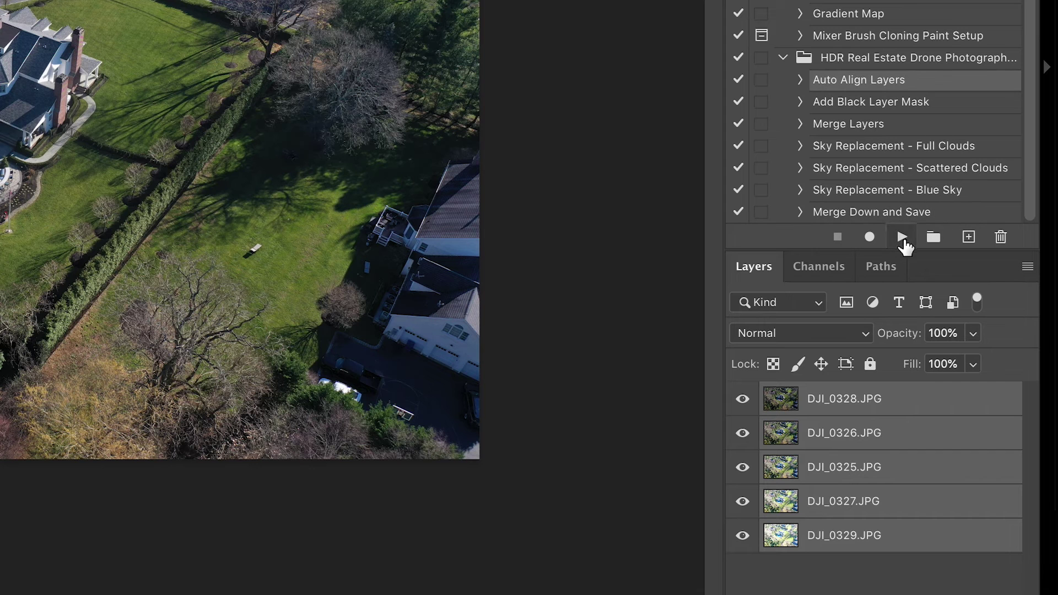
click(902, 238)
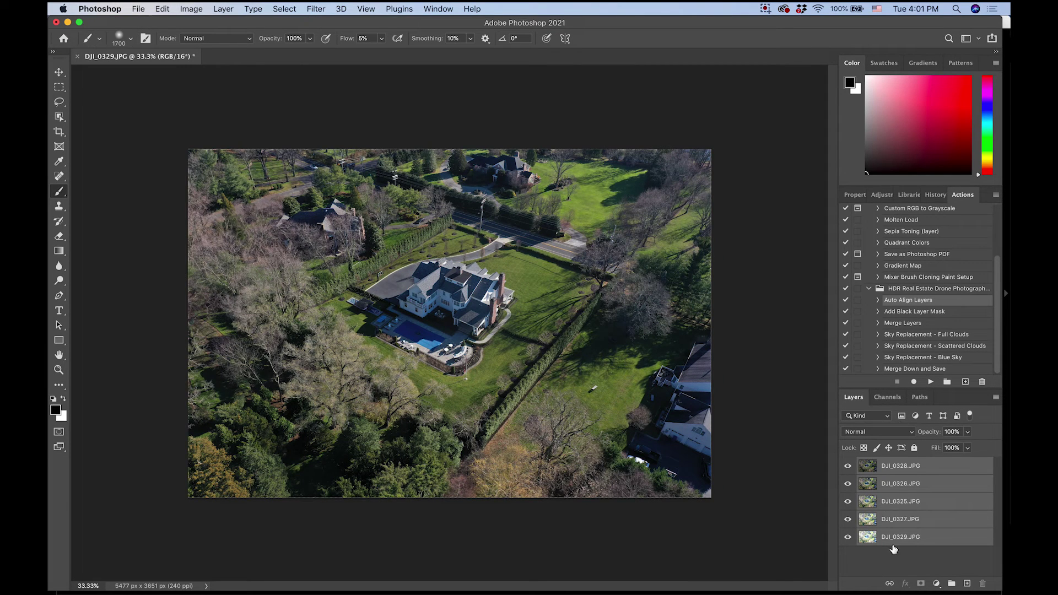
Step: Add a black mask to DJI_0328.JPG with the Add Black Layer Mask action and paint white at 5% flow over the bright areas
click(891, 466)
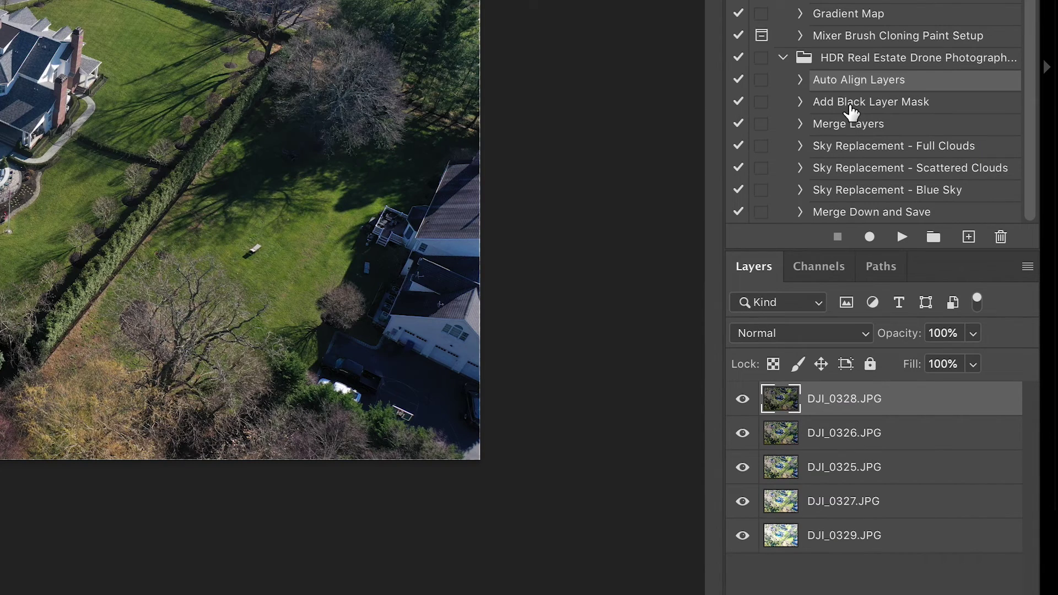
click(888, 312)
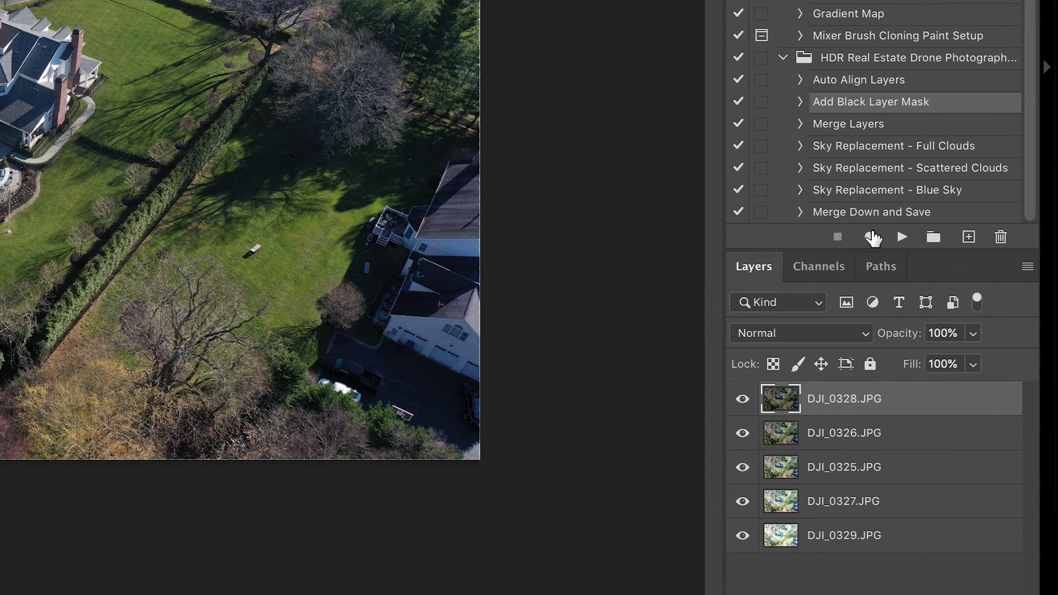
click(901, 238)
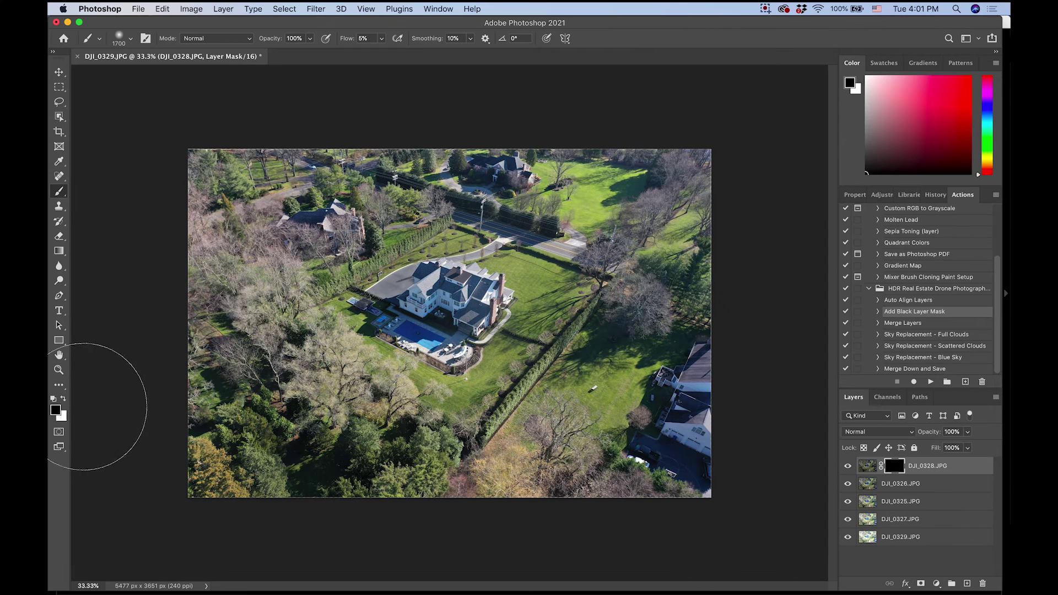
key(x)
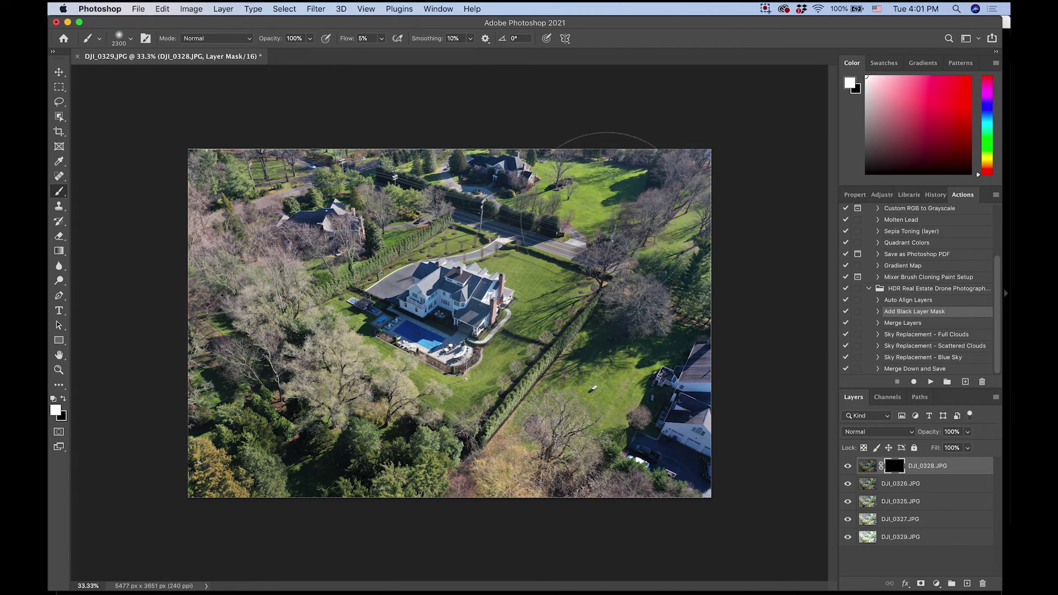
mouse_move(526, 203)
mouse_down()
mouse_move(685, 171)
mouse_move(689, 193)
mouse_up()
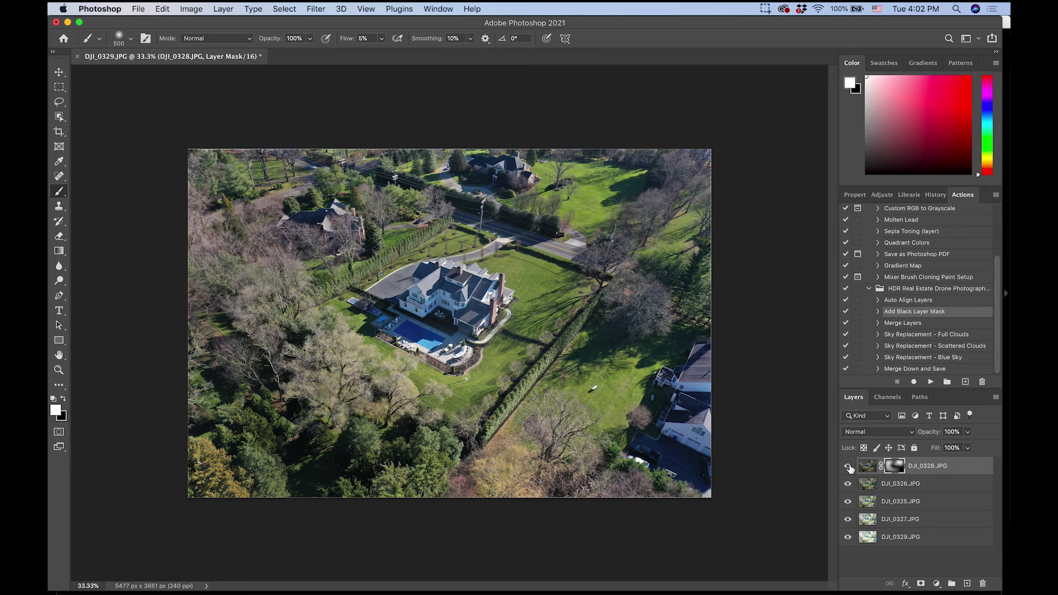
Step: Compare the photo with and without the masked DJI_0328.JPG layer by toggling its visibility
click(848, 467)
click(848, 467)
click(849, 467)
click(849, 466)
click(848, 467)
click(848, 467)
click(849, 467)
click(849, 467)
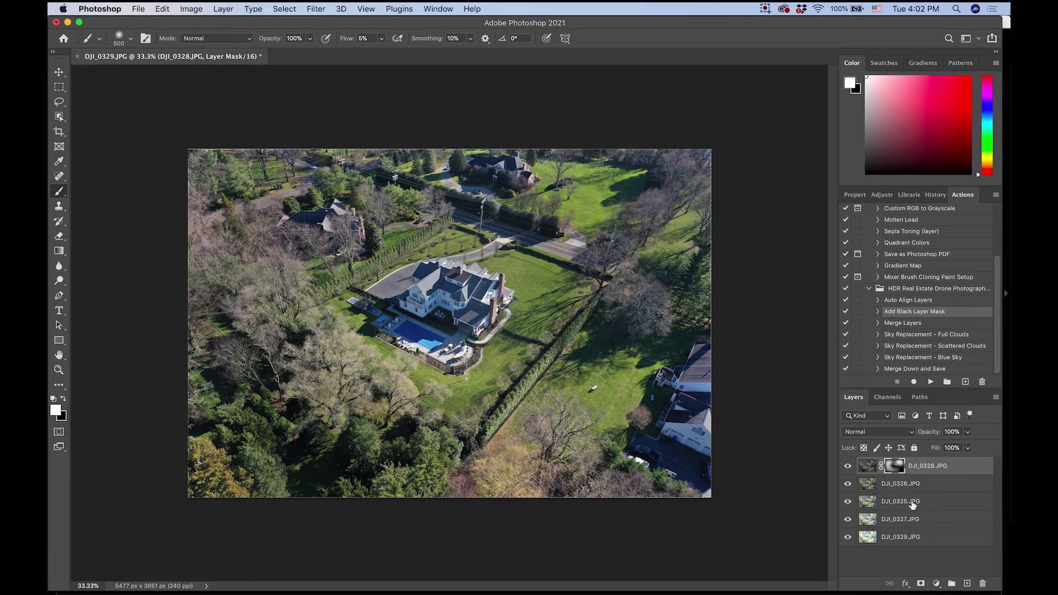
Step: Merge DJI_0328.JPG and DJI_0326.JPG into one layer with the Merge Layers action
click(909, 505)
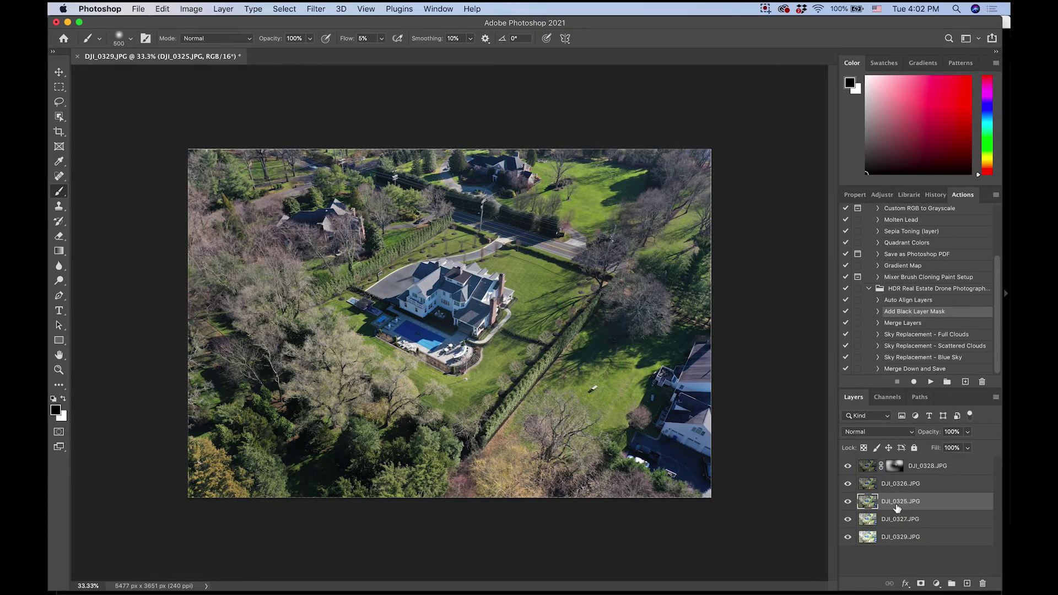
click(930, 469)
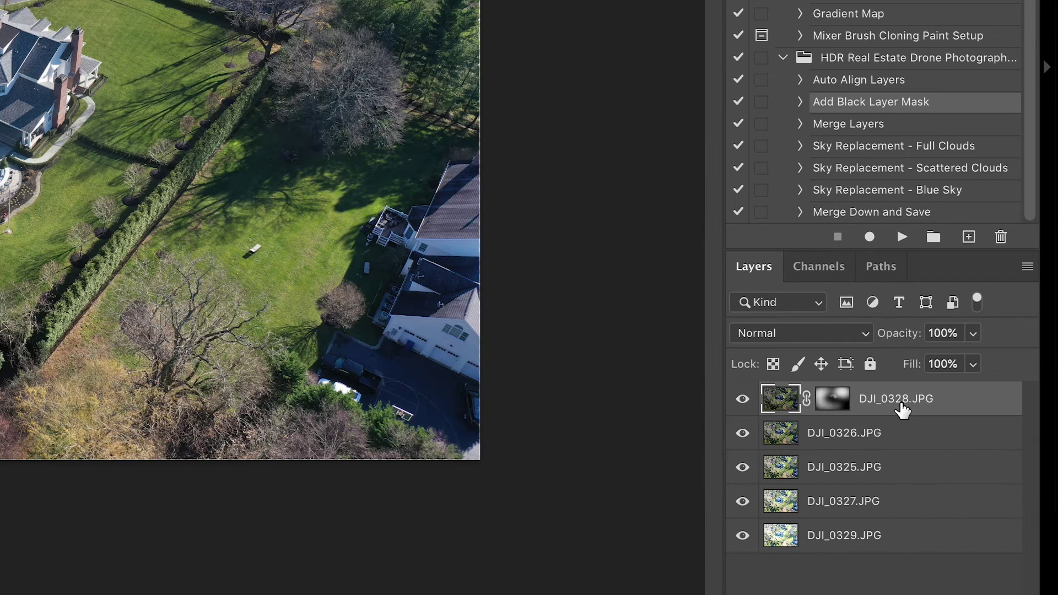
shift+click(889, 434)
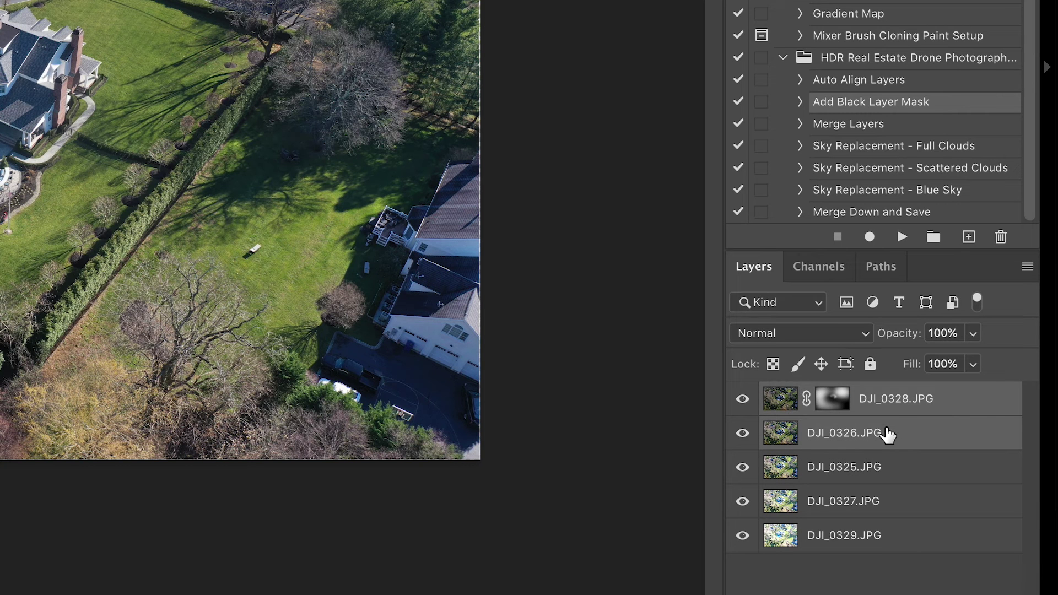
click(868, 128)
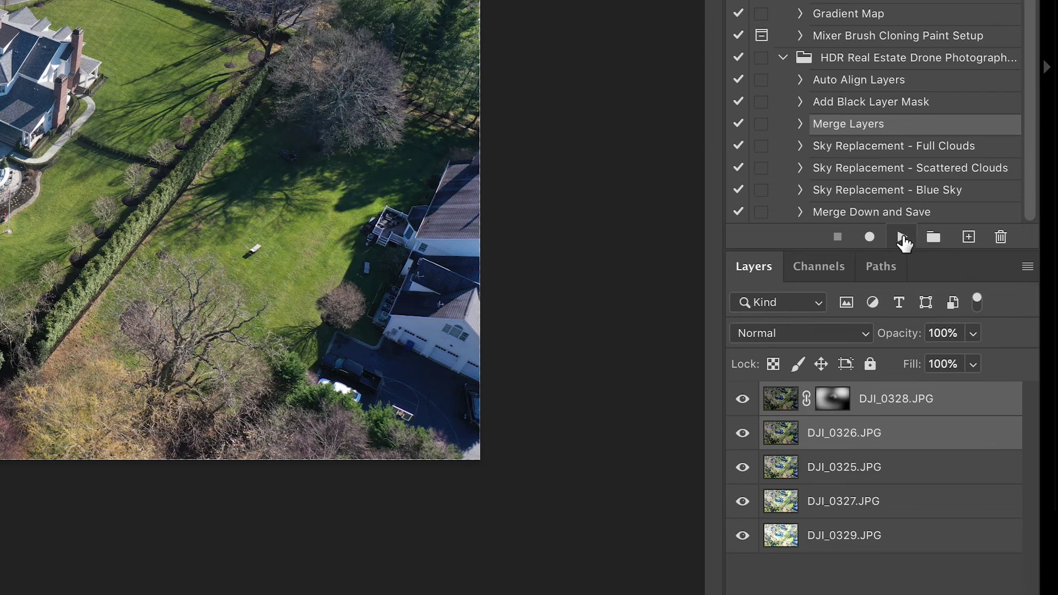
click(902, 238)
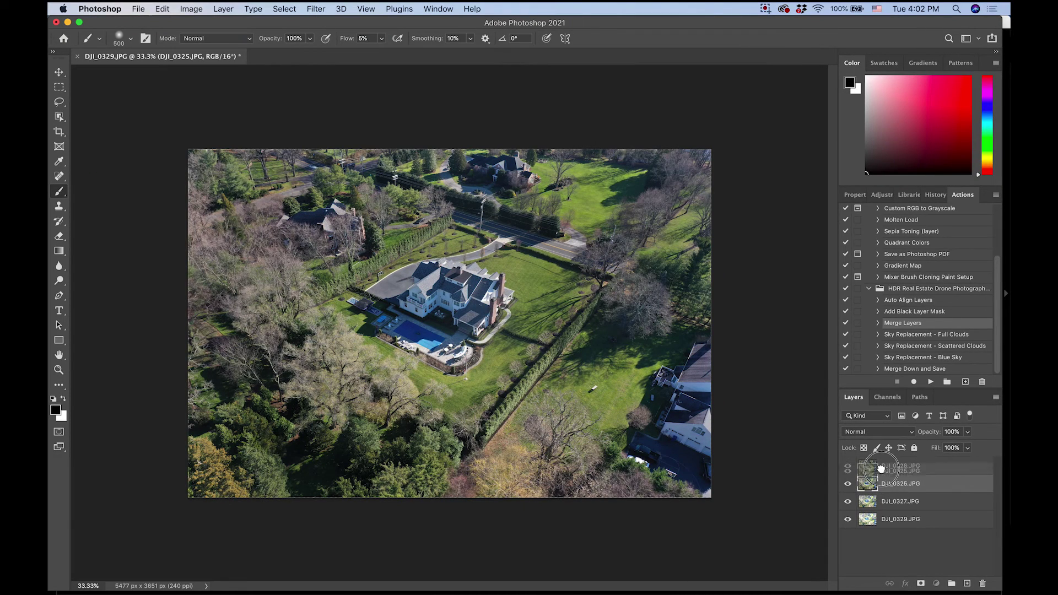
Step: Move DJI_0325.JPG to the top and give it a black layer mask, painting white over the house at size 700 and 5% flow
drag(881, 468, 882, 466)
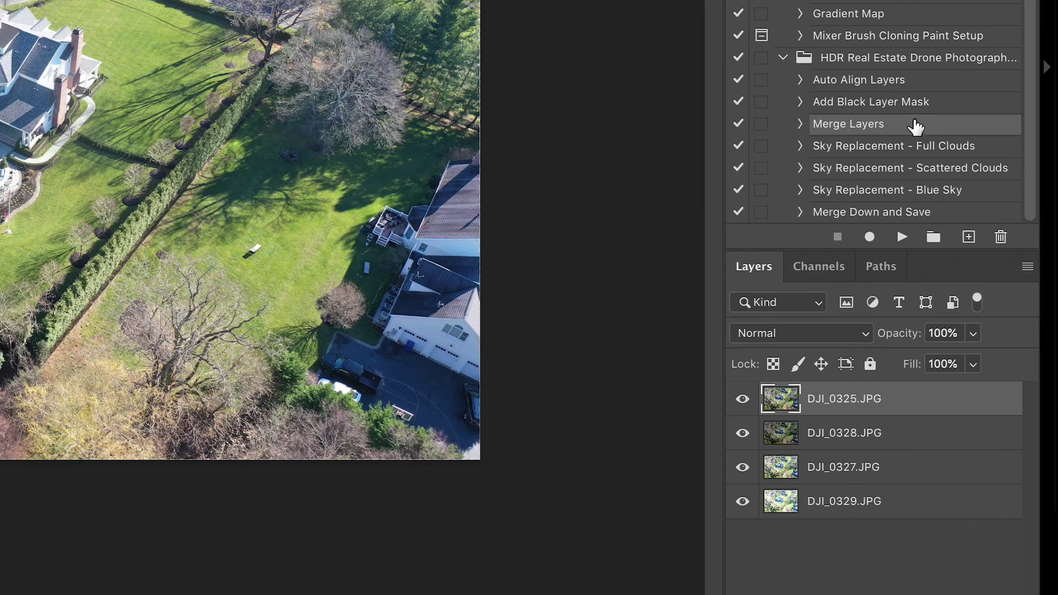
click(885, 106)
click(899, 237)
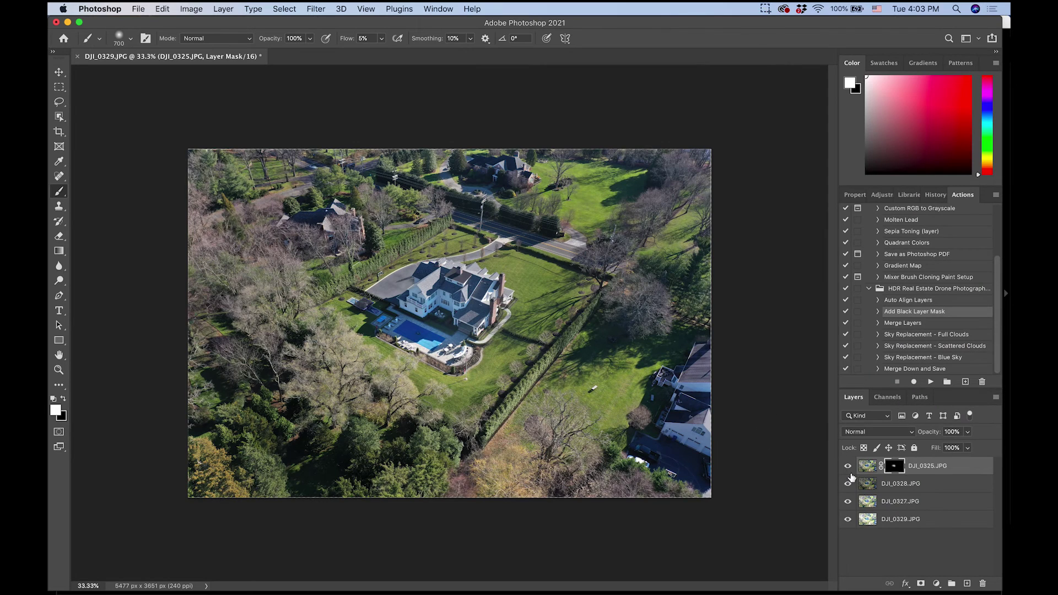
Step: Compare the house area with and without the masked DJI_0325.JPG layer by toggling its visibility
click(848, 468)
click(848, 468)
click(848, 468)
click(848, 468)
click(848, 469)
click(848, 469)
click(848, 469)
click(848, 469)
click(848, 469)
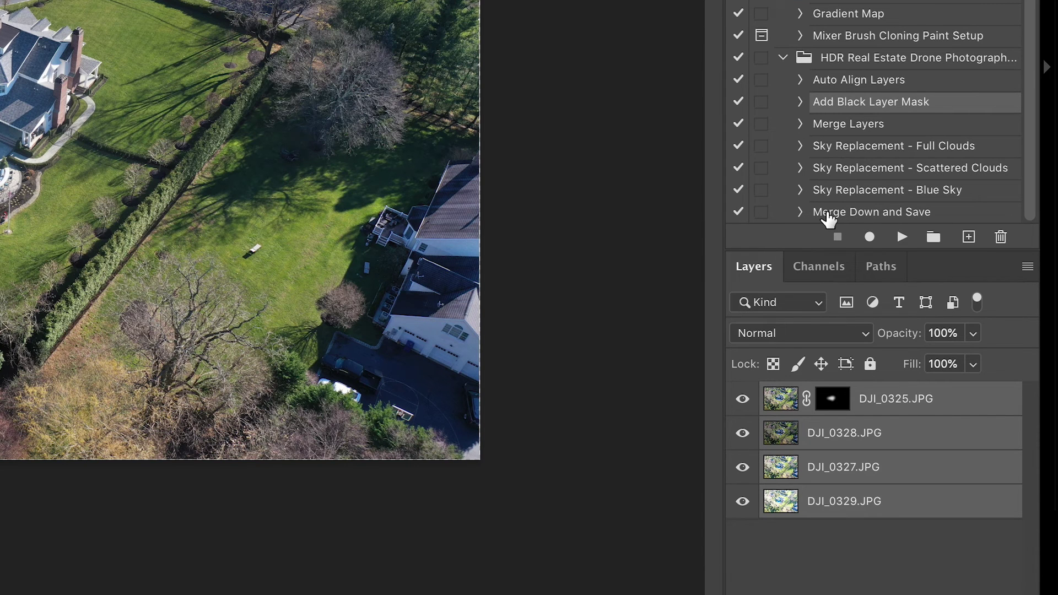
Step: Flatten all four selected layers and save the photo with the Merge Down and Save action
click(827, 214)
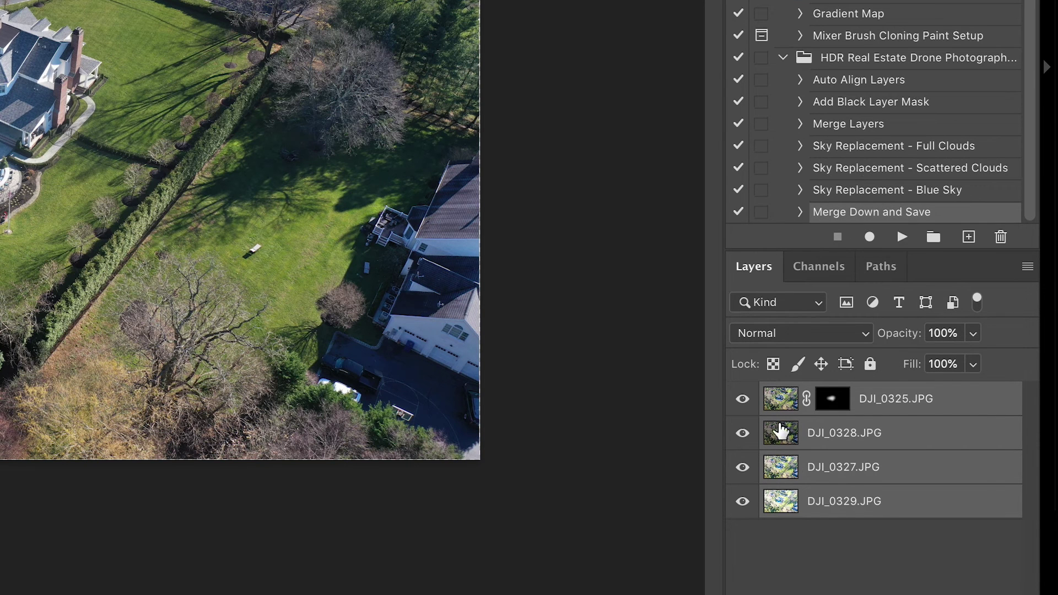
click(902, 237)
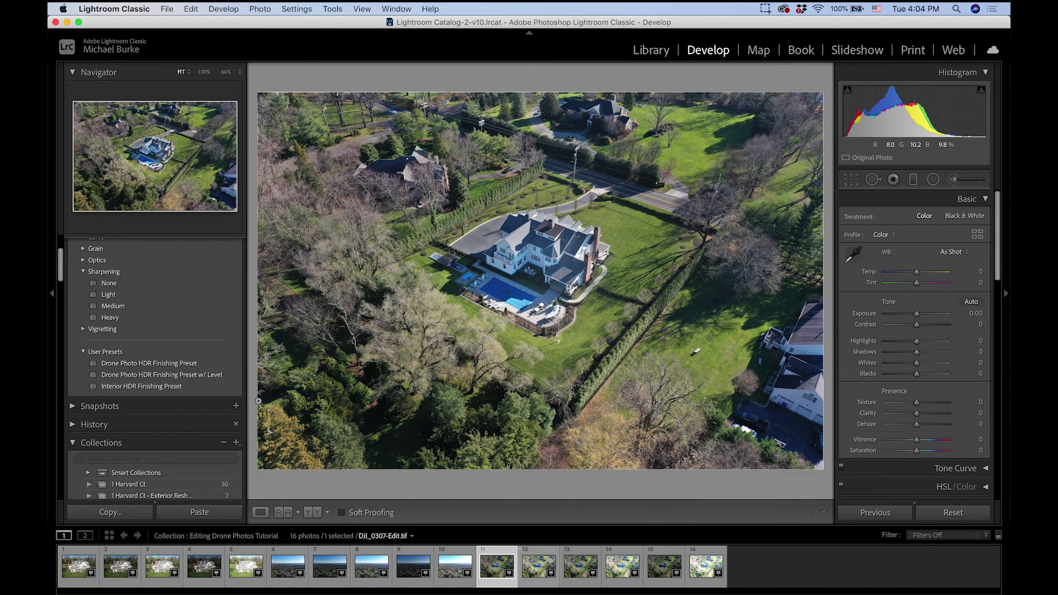
Step: Switch to Lightroom, apply the Drone Photo HDR Finishing Preset to the merged aerial photo, and compare the before and after views
click(132, 365)
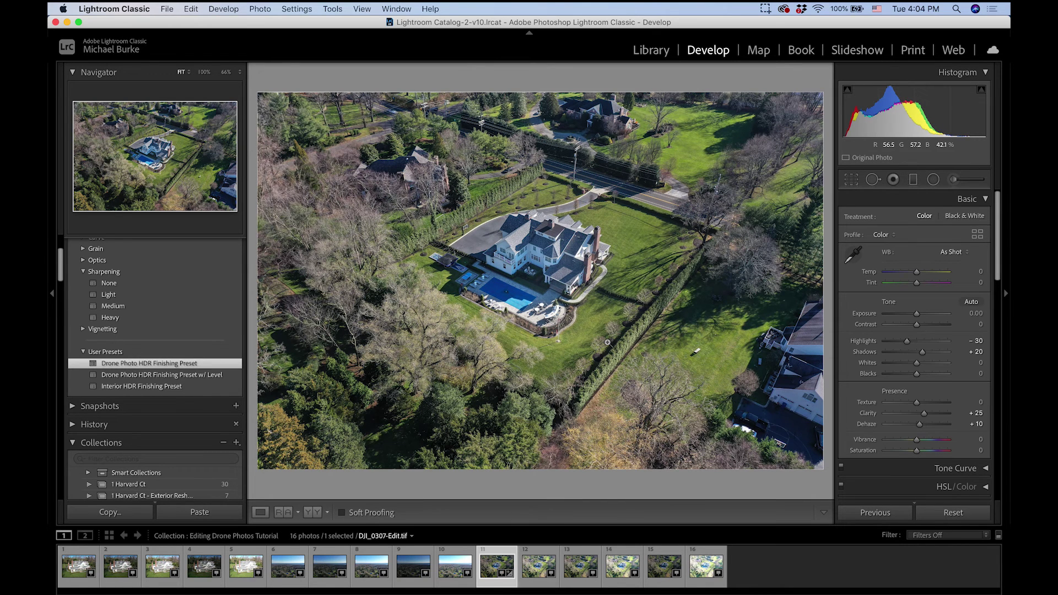
key(backslash)
key(backslash)
key(backslash)
key(backslash)
key(backslash)
key(backslash)
scroll(971, 418, down, 1)
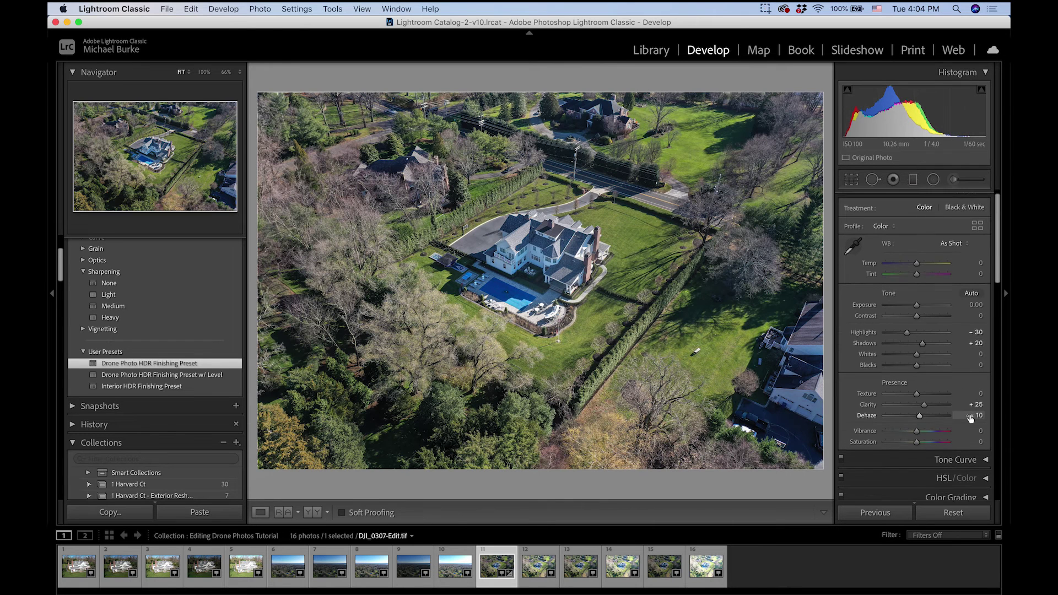
scroll(971, 419, down, 1)
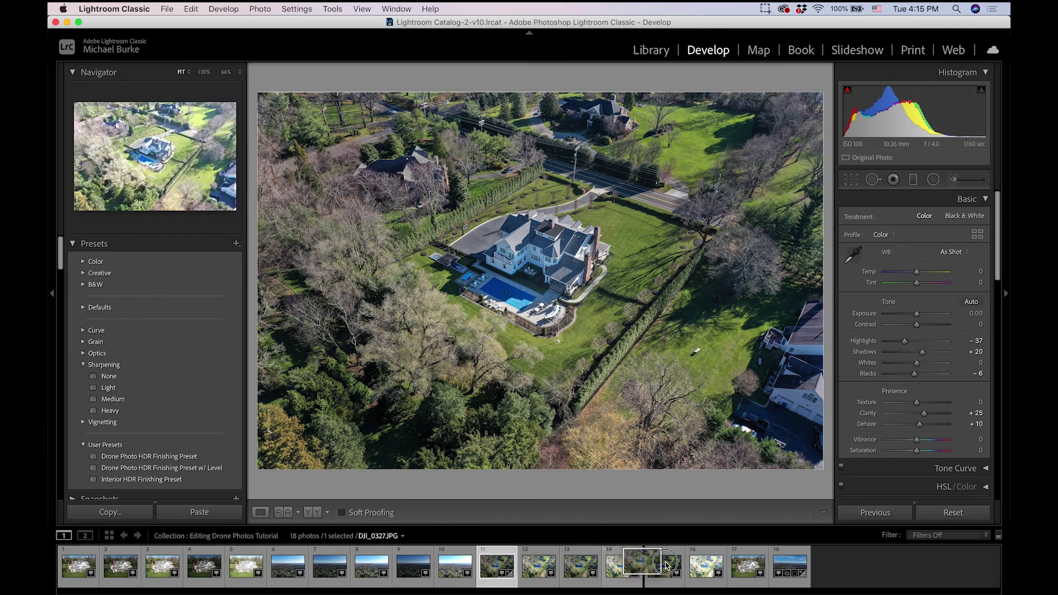
Step: Move the finished aerial house photo to the end of the filmstrip and look through the three finished photos
drag(705, 568, 815, 575)
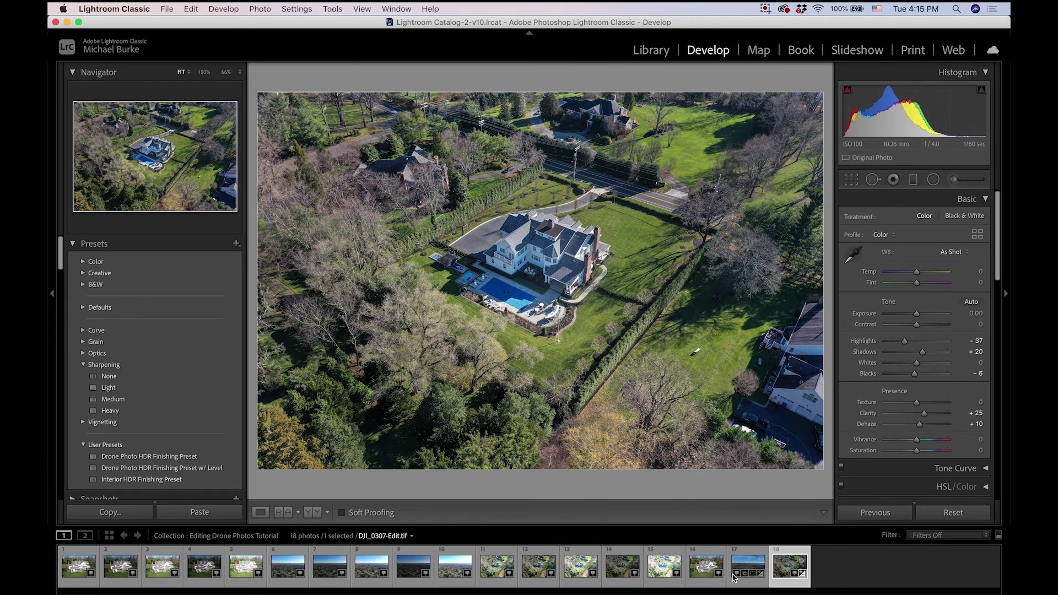
click(694, 573)
key(Right)
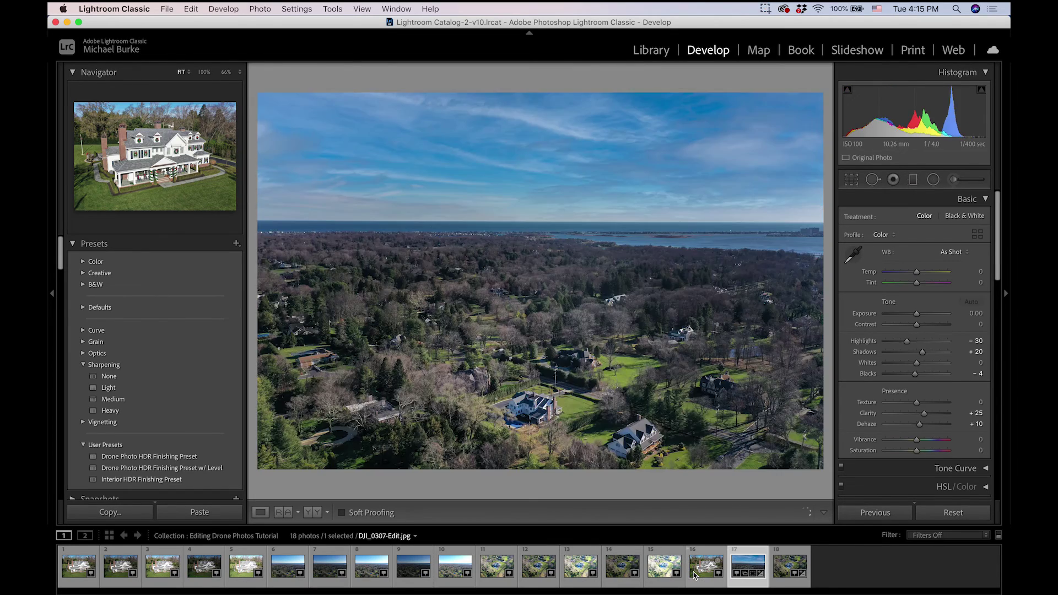
key(Right)
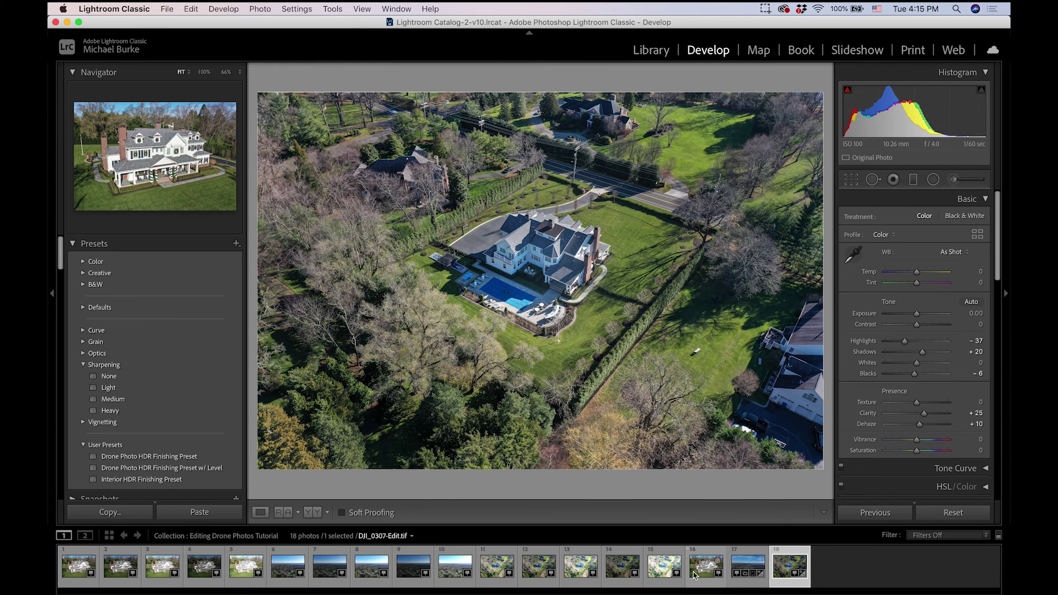
Step: Select the three finished photos and open their export settings, checking the location, naming, file format, size limit and resolution
shift+click(703, 573)
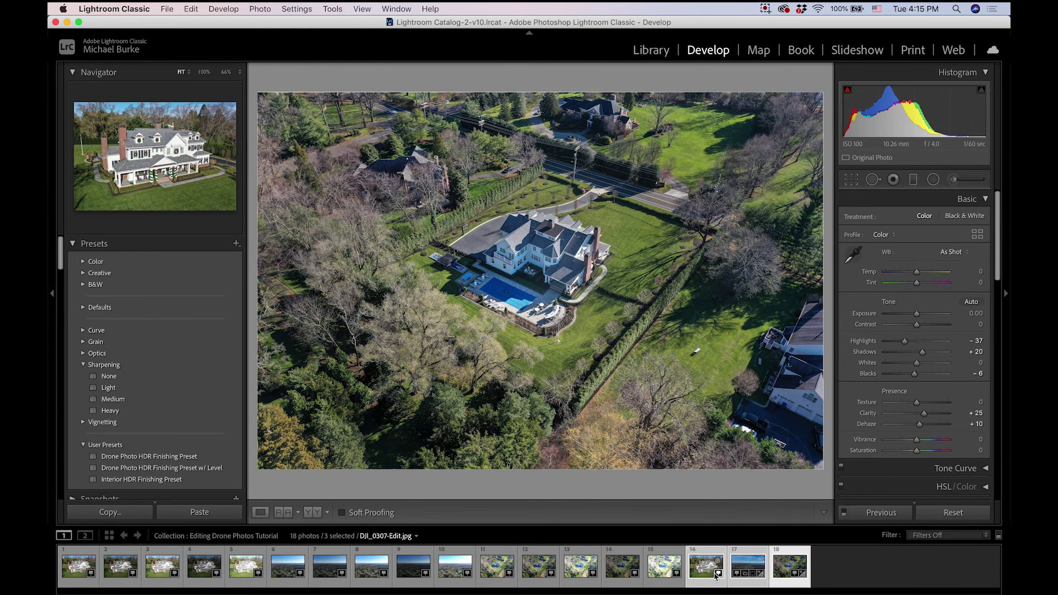
key(super+shift+e)
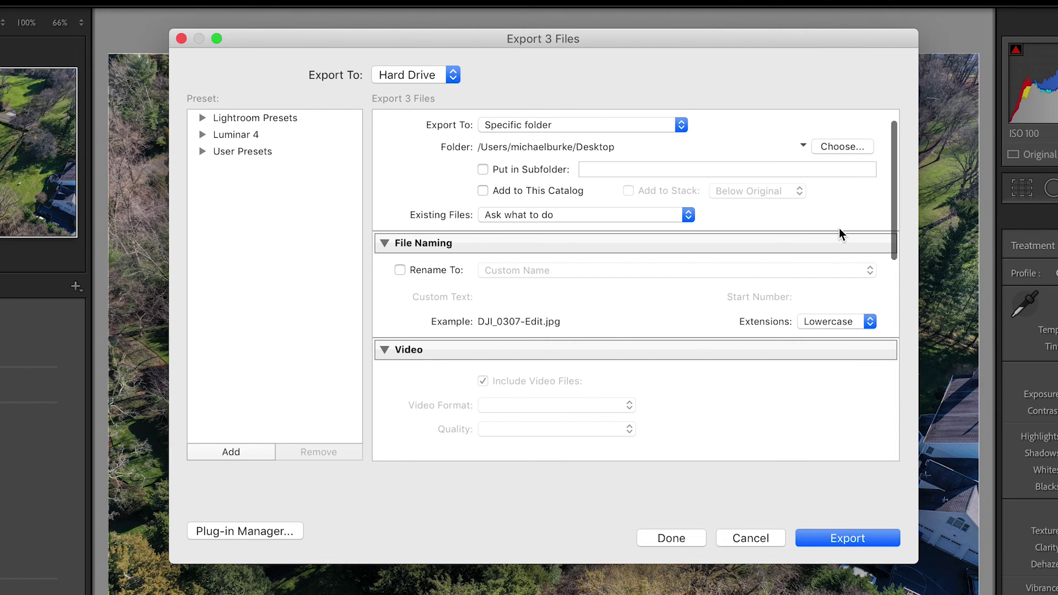
scroll(839, 228, down, 10)
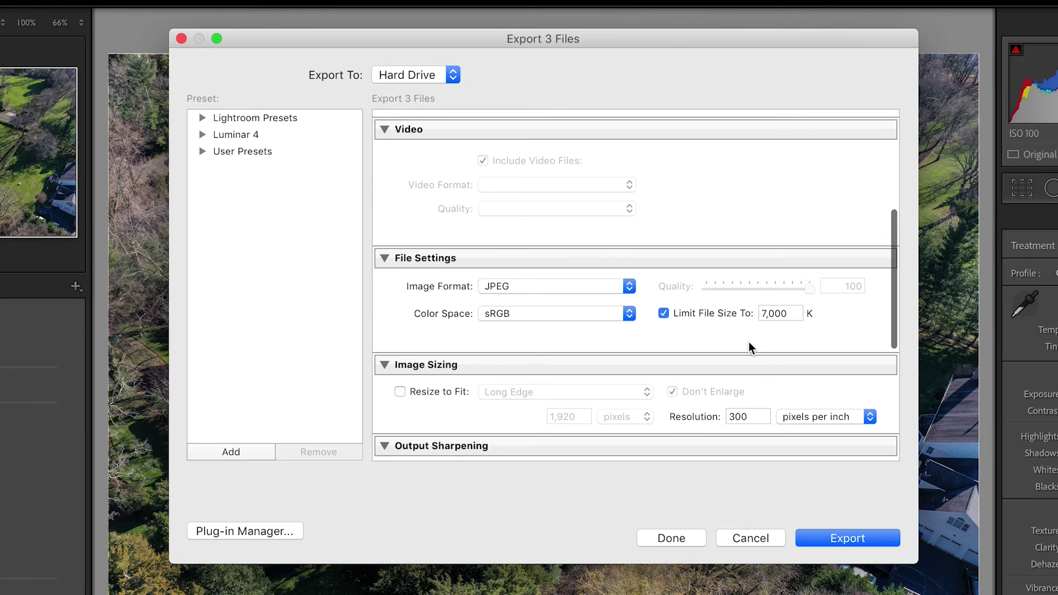
scroll(749, 342, down, 12)
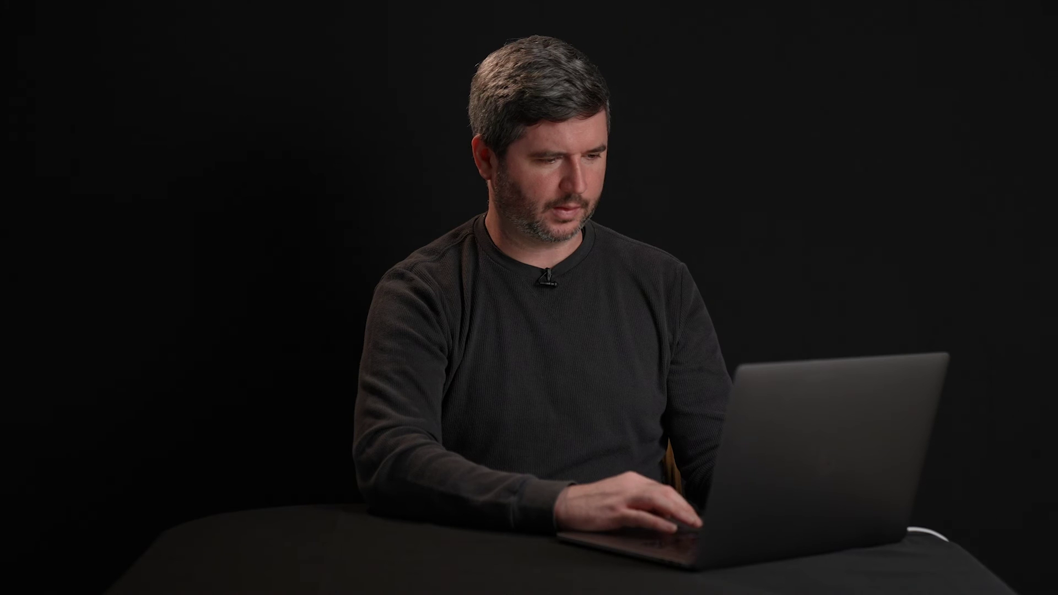